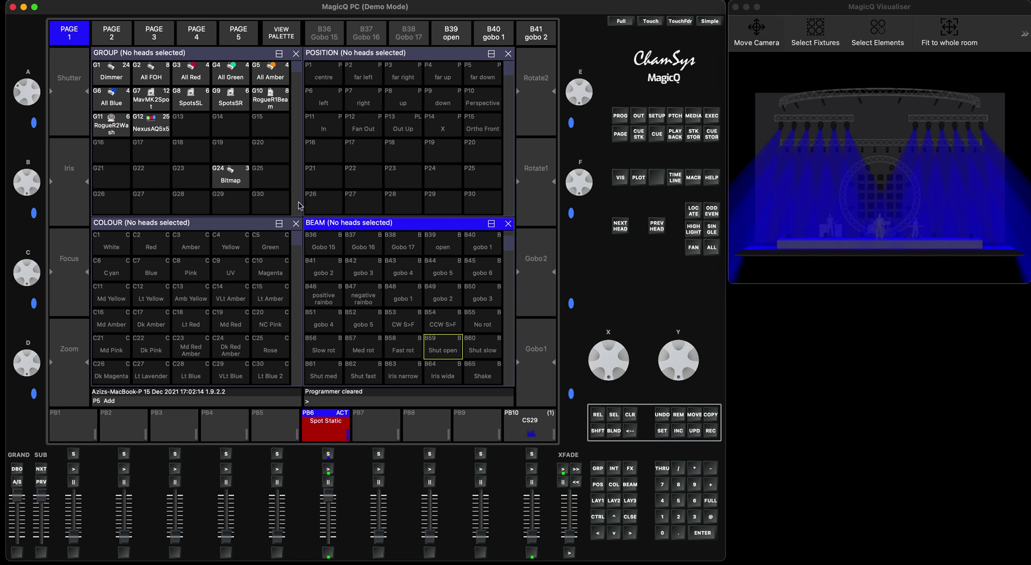
Select group G7 MavMK2Spot and release the PB6 Spot Static playback to zero.
click(158, 104)
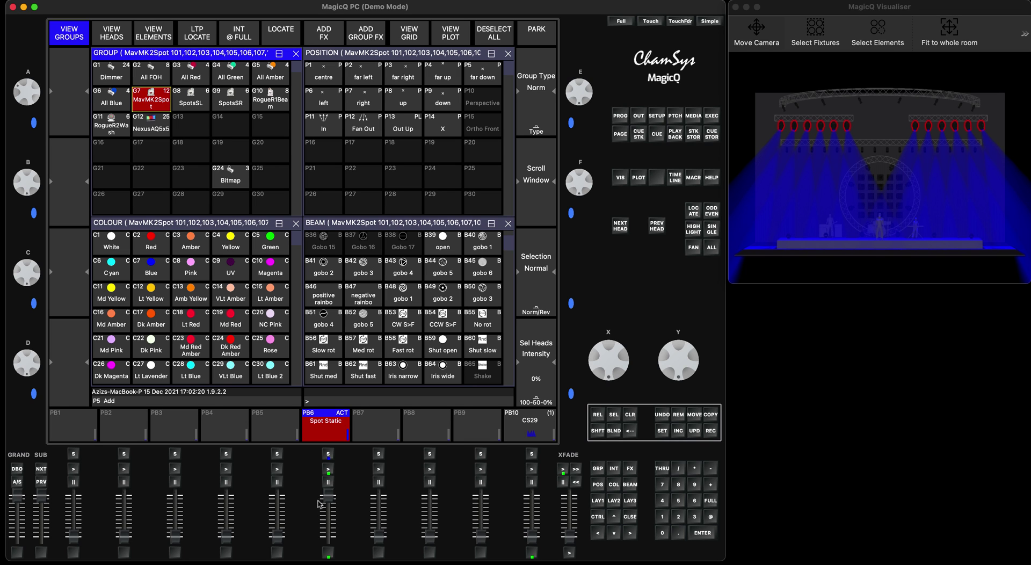
drag(328, 495, 330, 555)
click(329, 555)
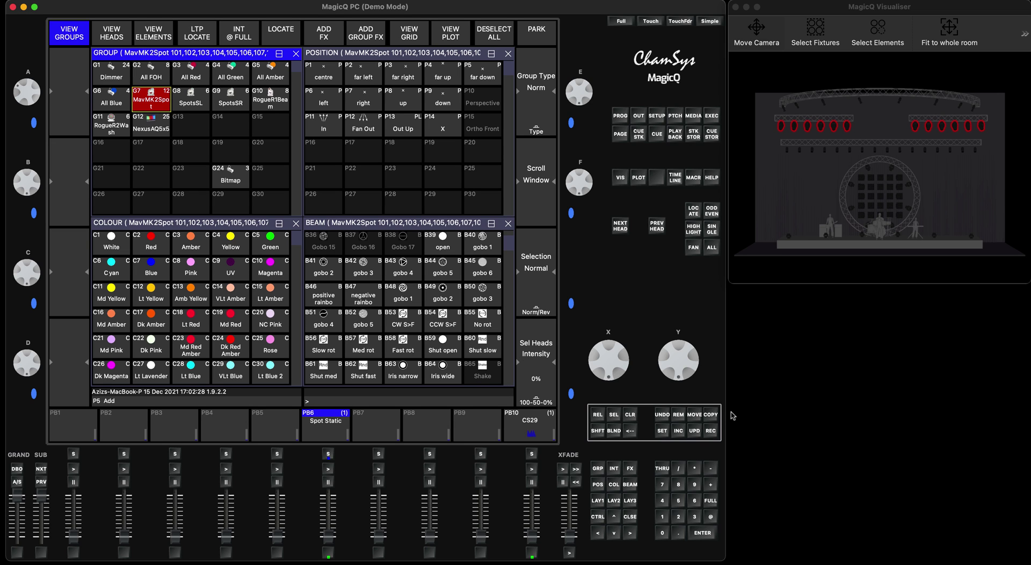
Start a Copy and scroll the BEAM palette window down to B46.
click(710, 414)
click(455, 227)
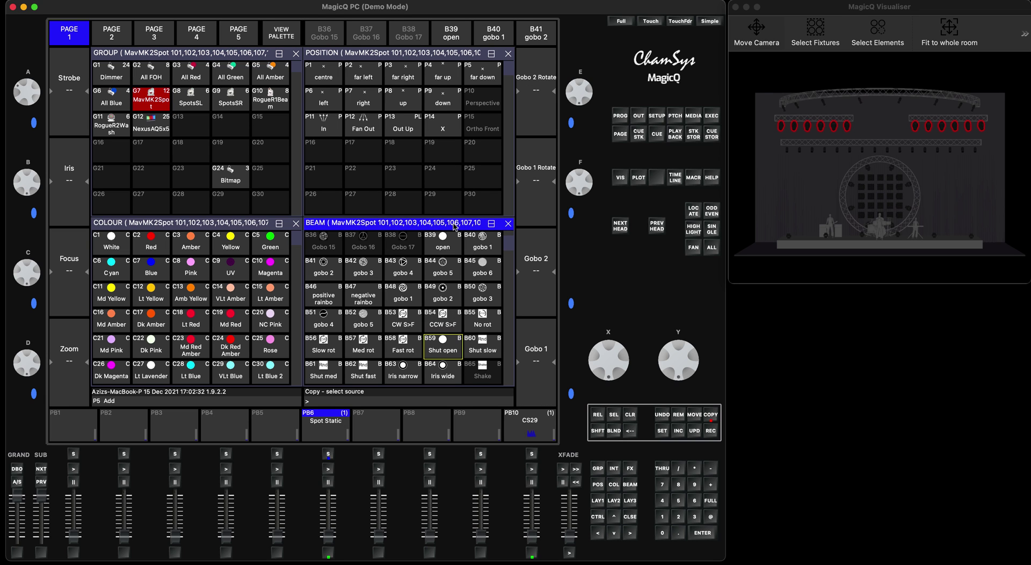
scroll(455, 227, down, 2)
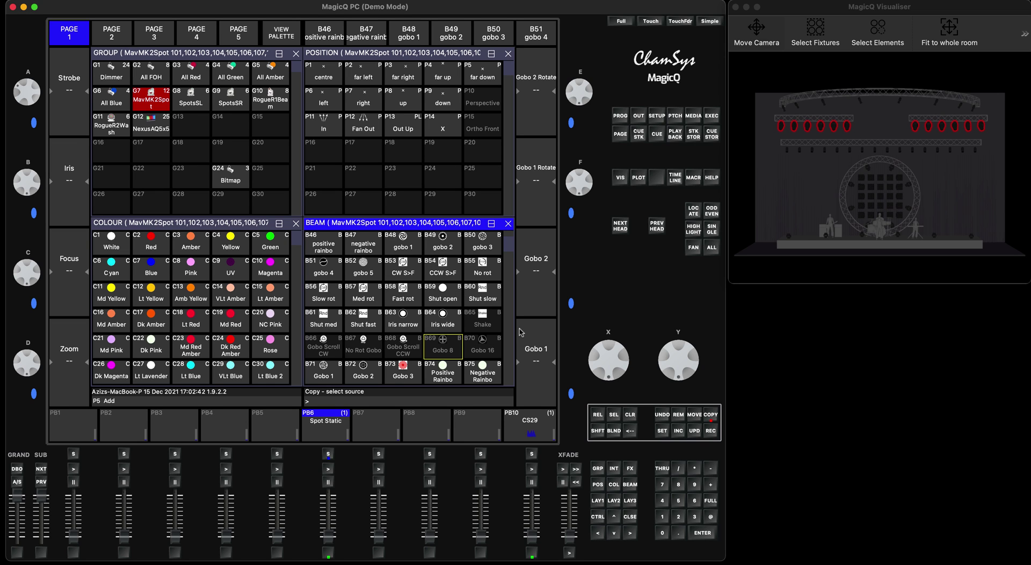
Copy beam palettes B59–B62 (Shut open, slow, med, fast) onto PB9, then clear the programmer.
drag(436, 291, 363, 318)
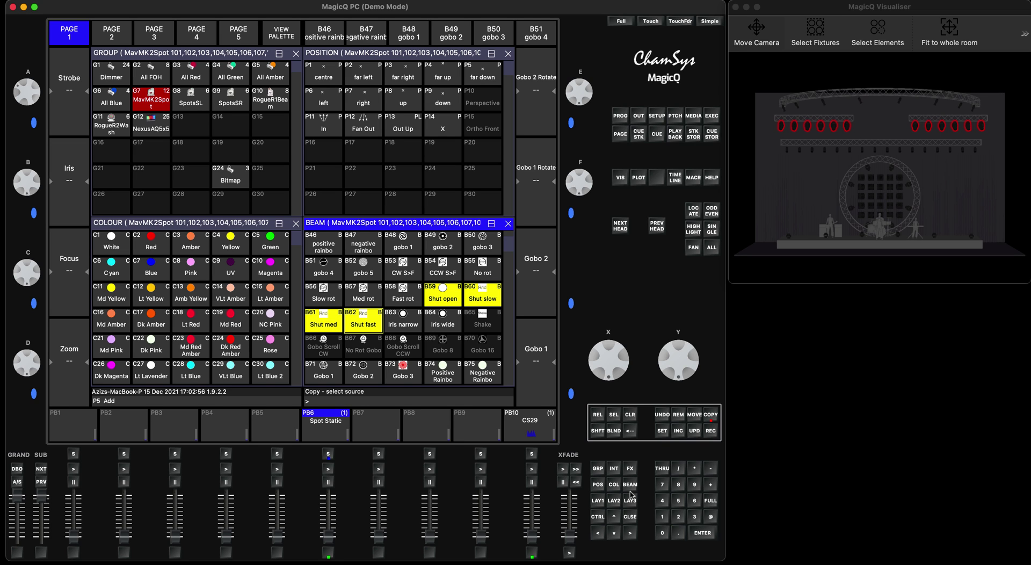
click(706, 535)
click(482, 455)
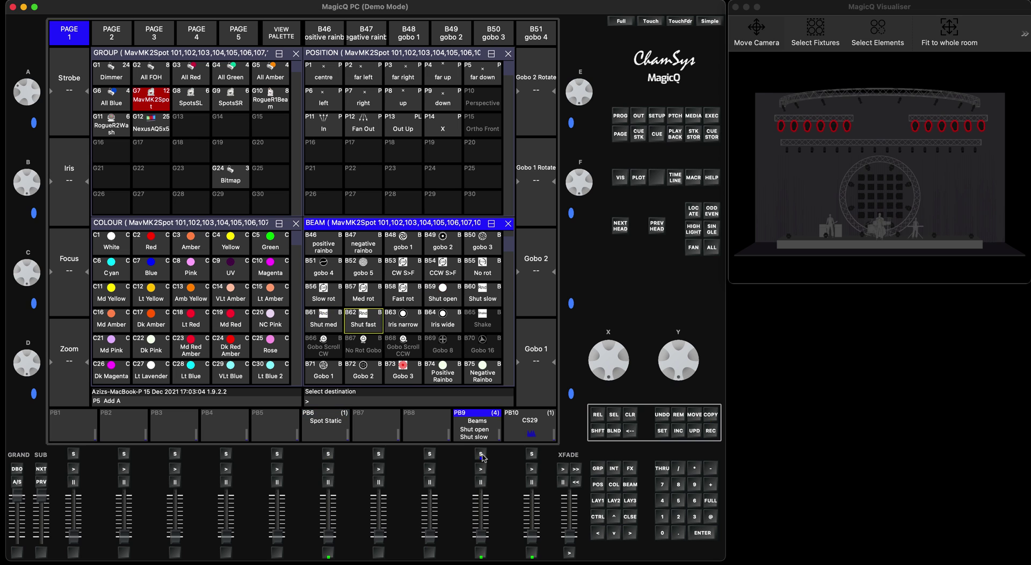
click(630, 415)
click(630, 414)
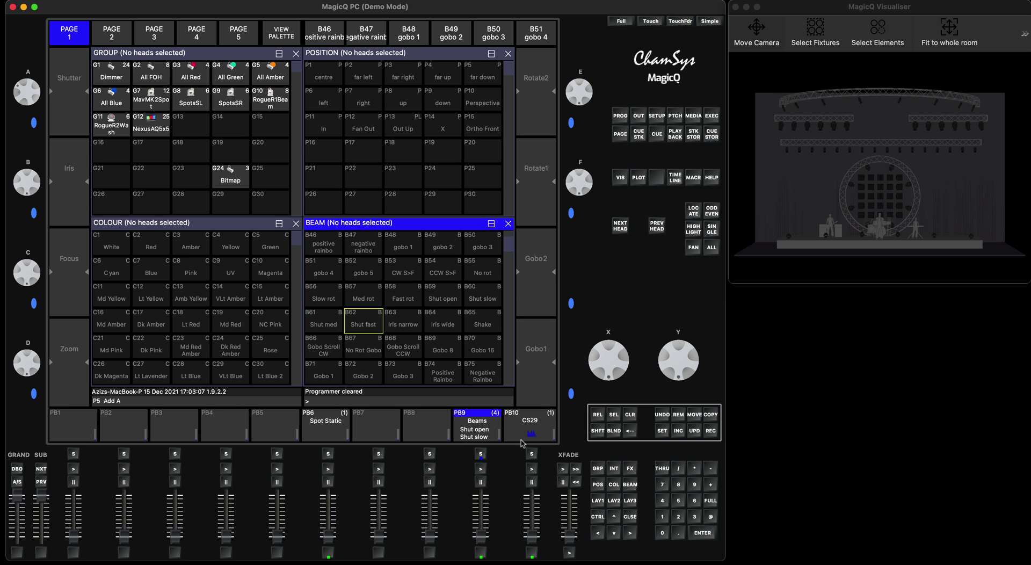
Set PB9's Beams cue stack to individual cue timing and display its Fader options.
click(482, 456)
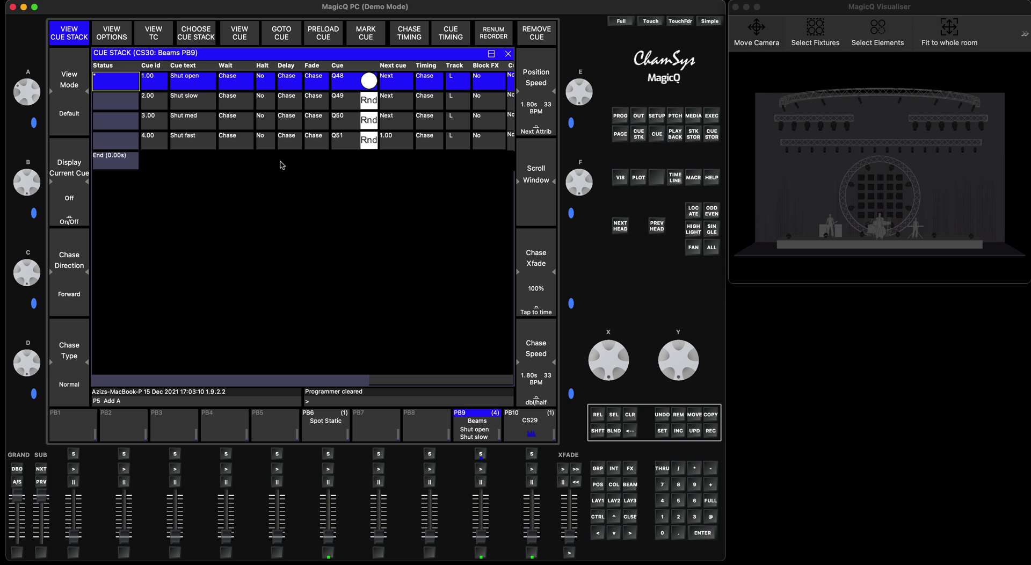
click(451, 38)
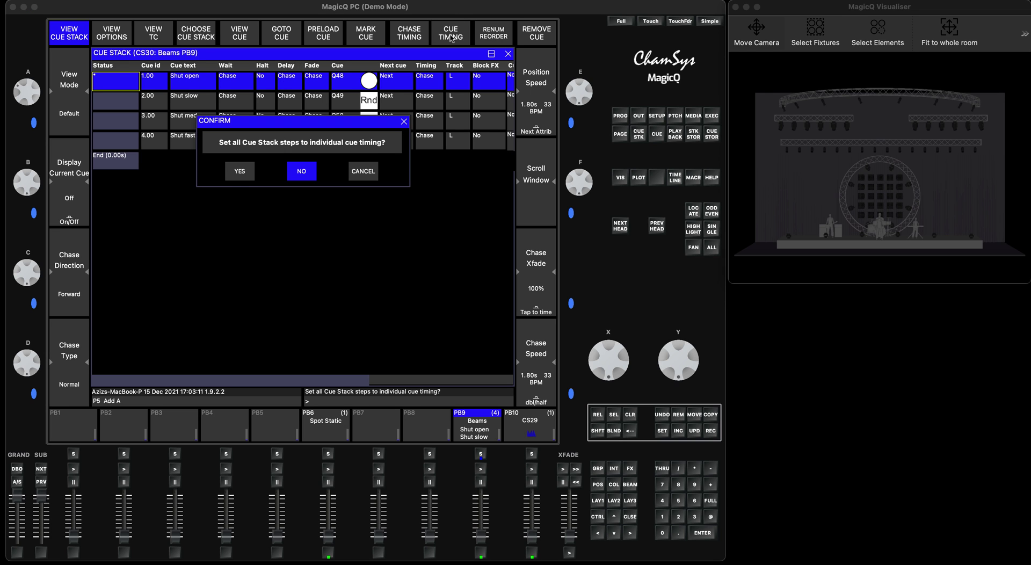
click(239, 172)
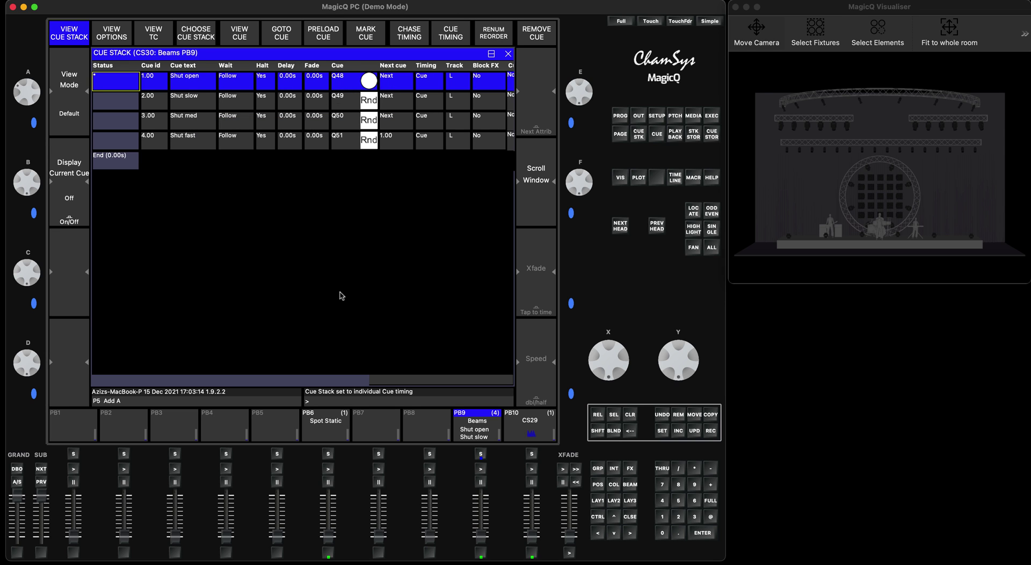
click(482, 455)
click(482, 456)
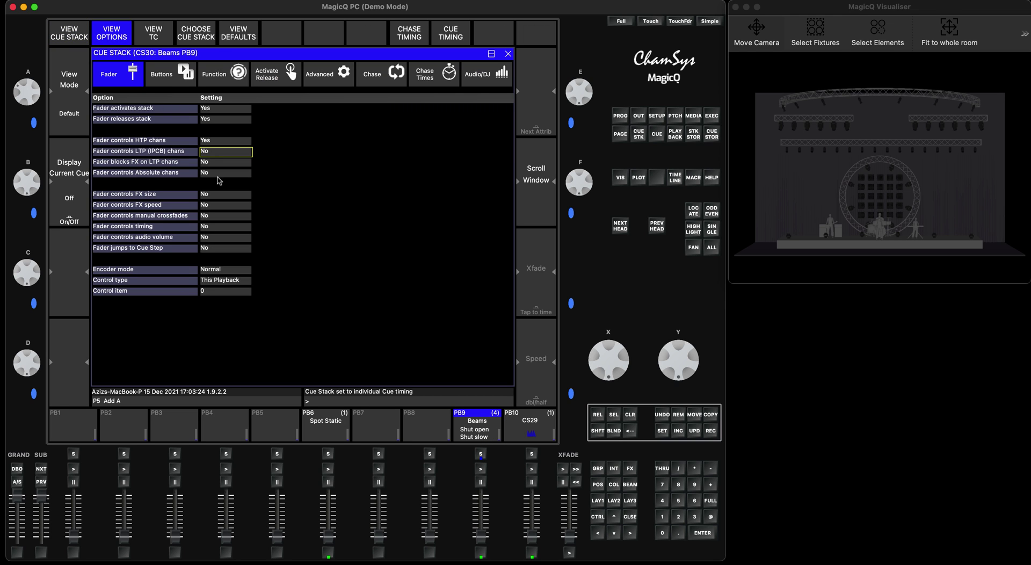
Set 'Fader controls HTP chans' to No and 'Fader jumps to Cue Step' to Yes.
click(208, 141)
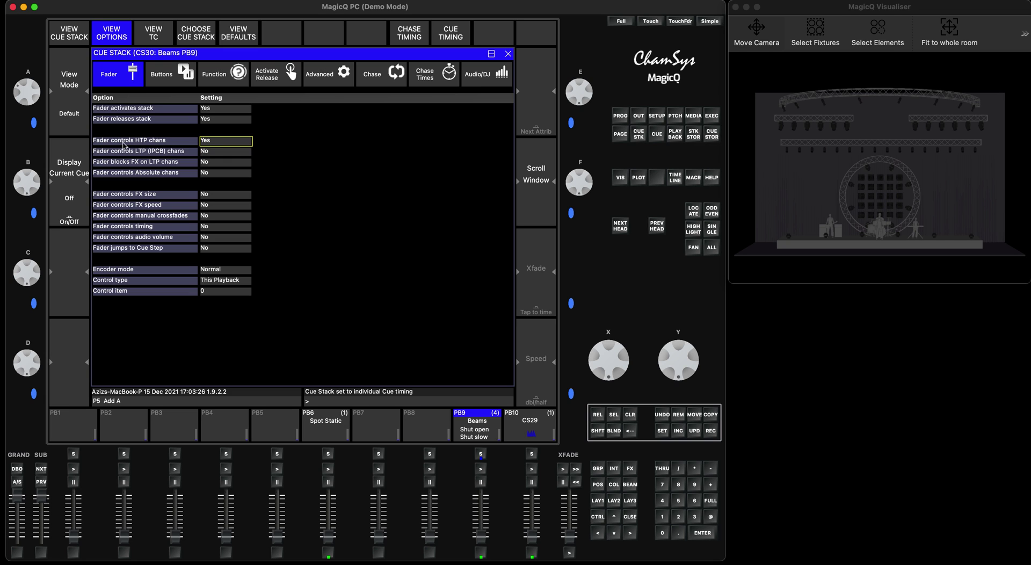
click(223, 146)
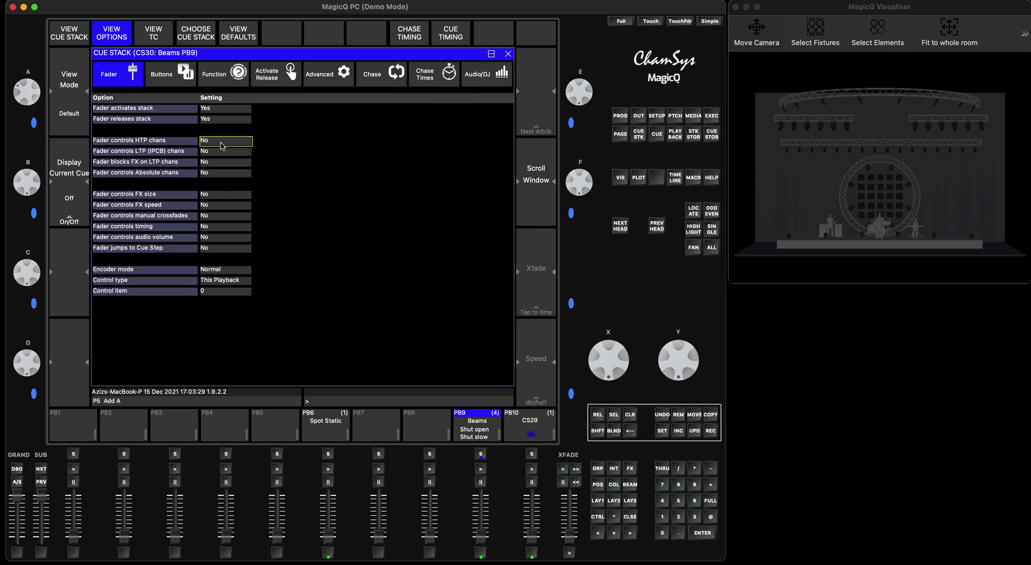
click(219, 249)
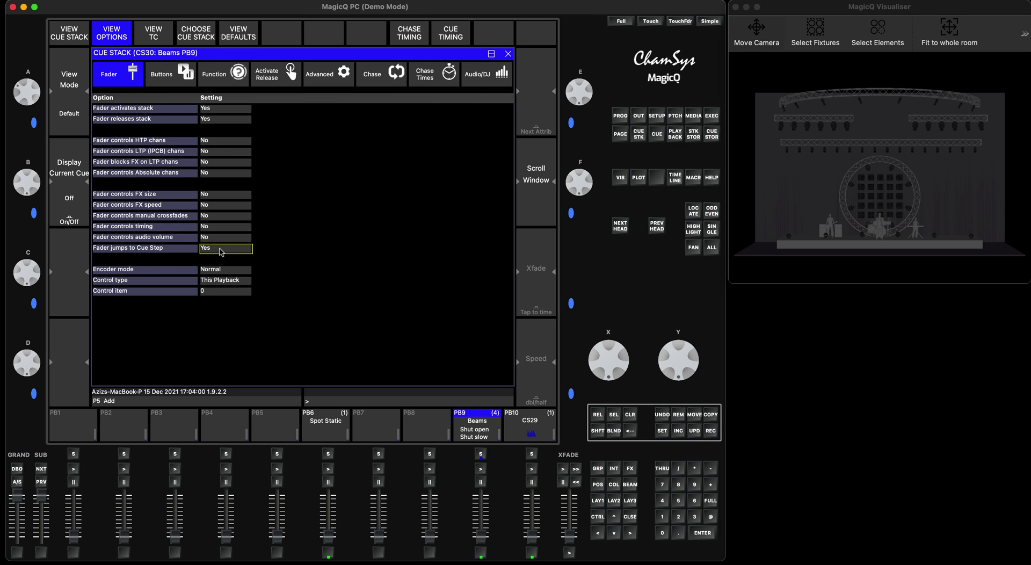
Close the options, reopen PB9's cue stack, and raise the PB6 Spot Static fader to full.
click(631, 517)
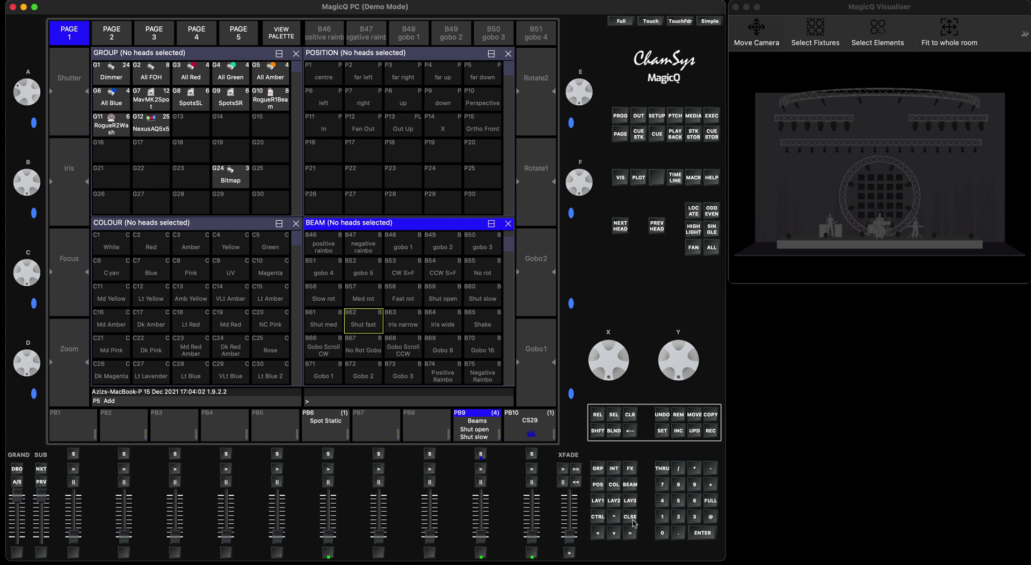
click(481, 454)
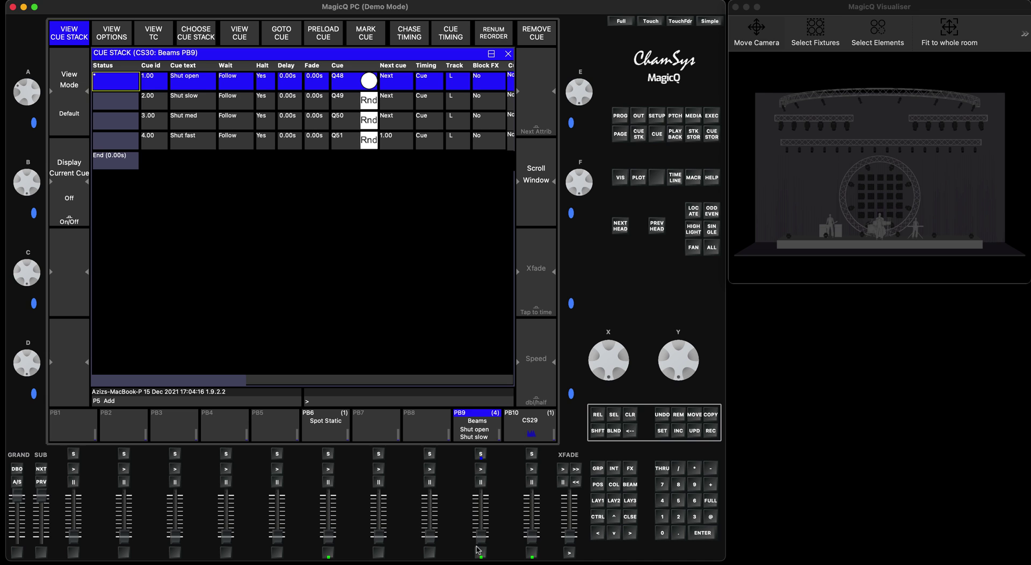
drag(326, 537, 326, 478)
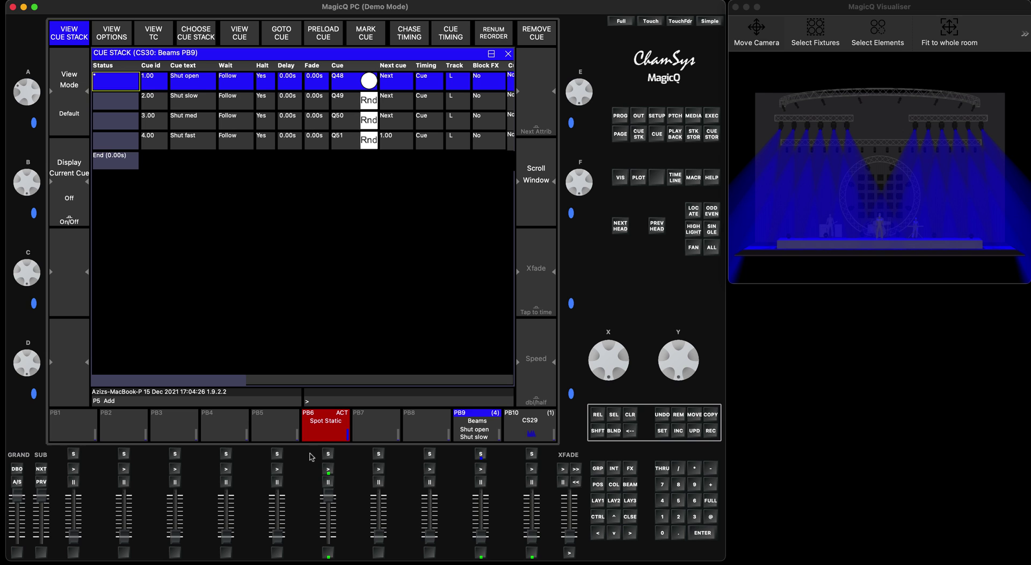
Run and pause PB9, then advance through Shut slow, Shut med and Shut fast.
drag(484, 536, 485, 529)
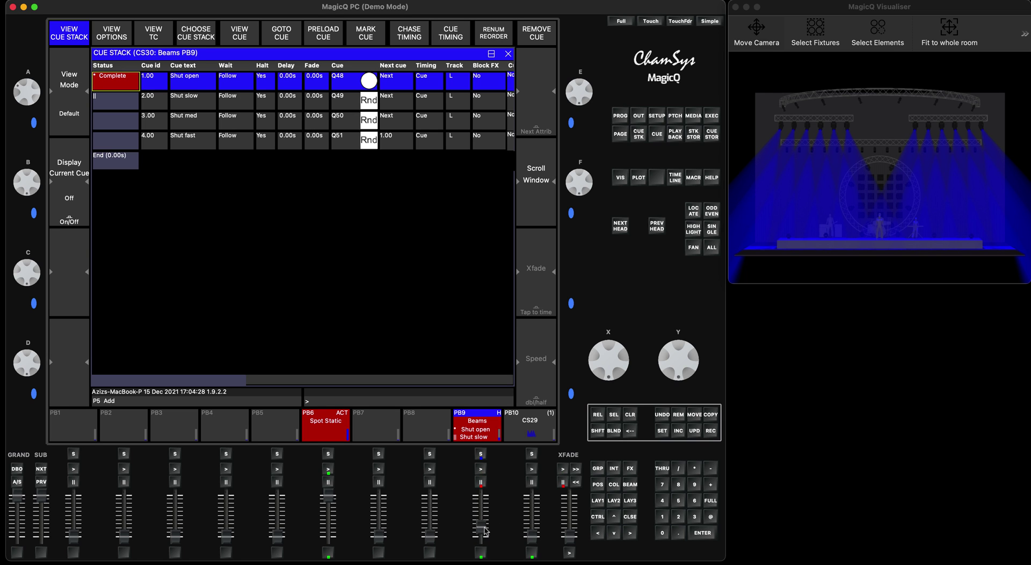
click(480, 484)
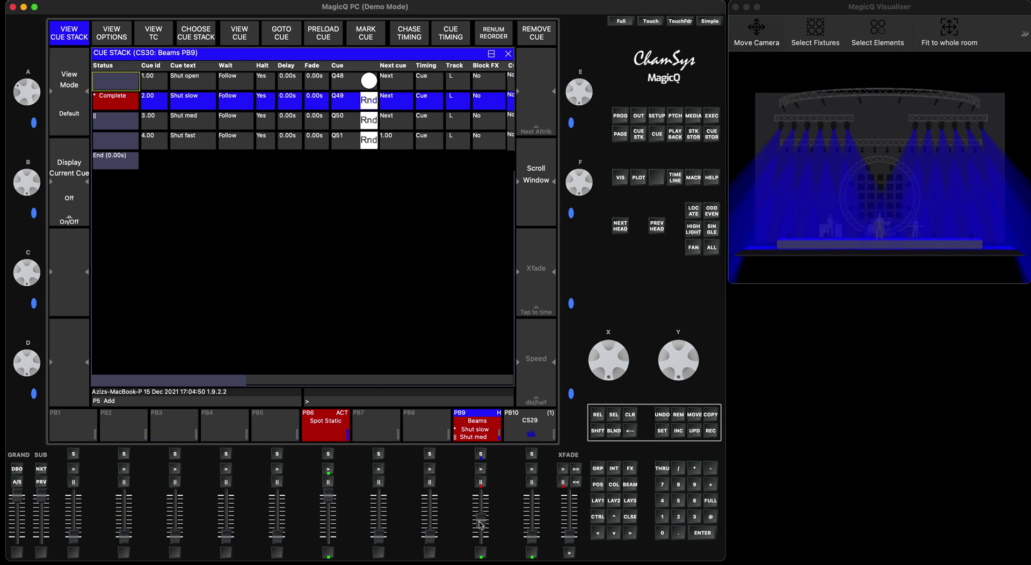
key(space)
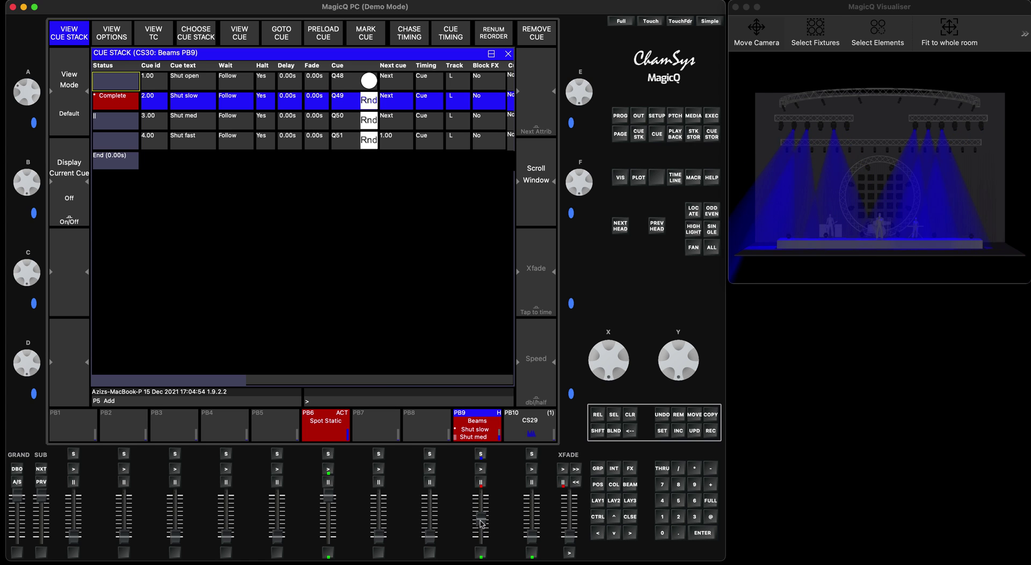
key(space)
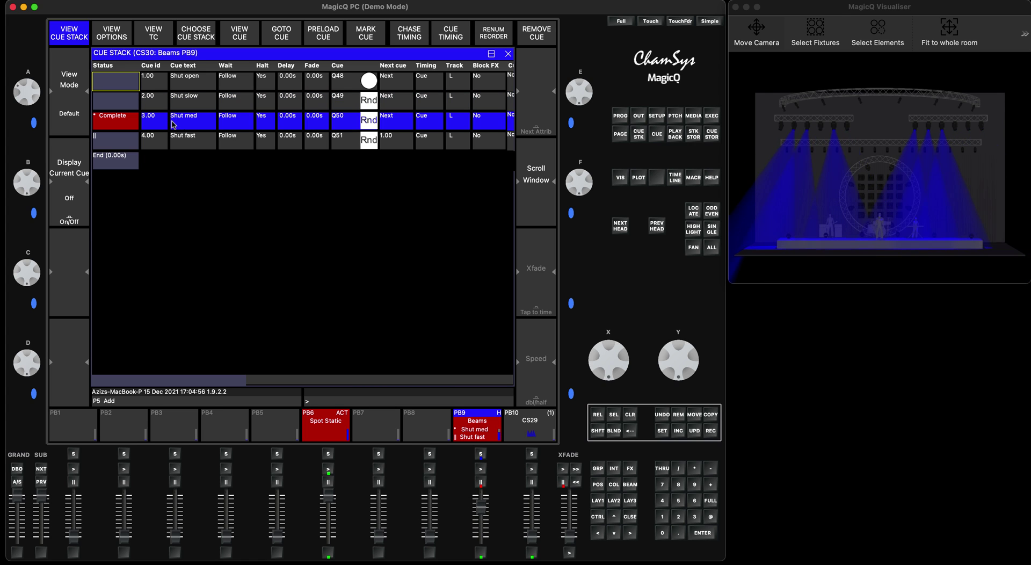
key(space)
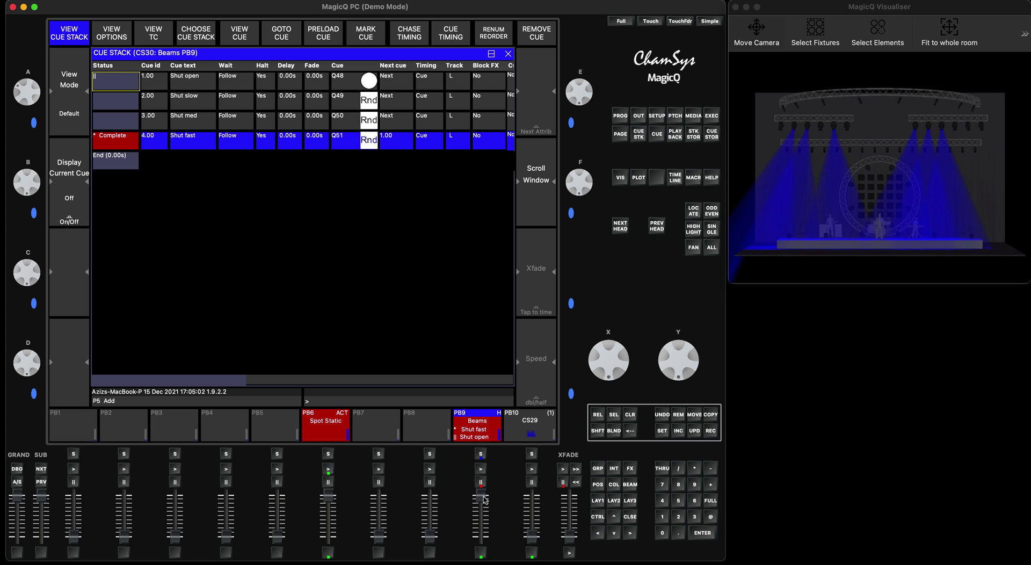
Step PB9 back three times to cue 1.00 Shut open, then pull its fader to zero.
key(BackSpace)
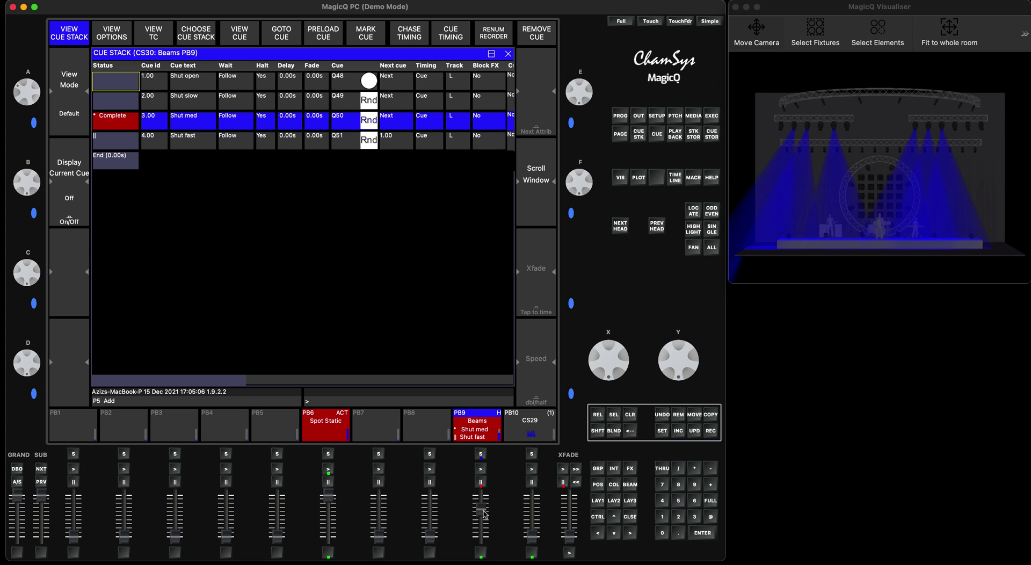
key(BackSpace)
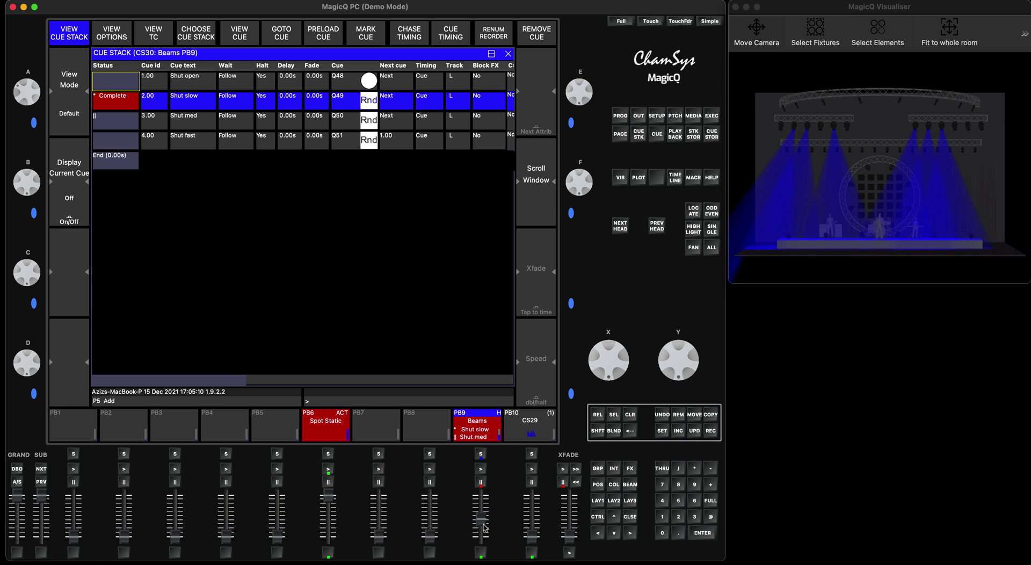
key(BackSpace)
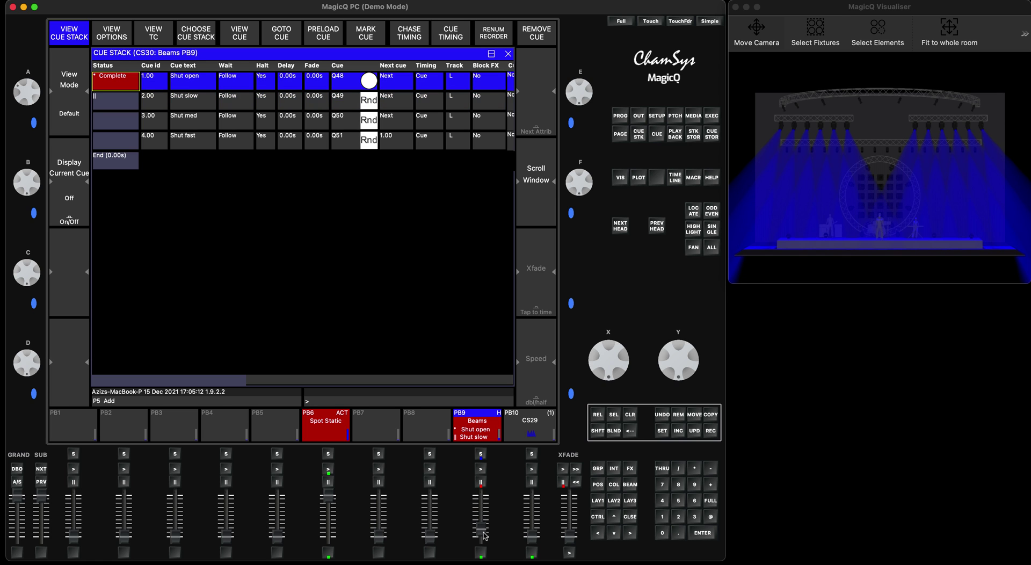
drag(484, 536, 483, 550)
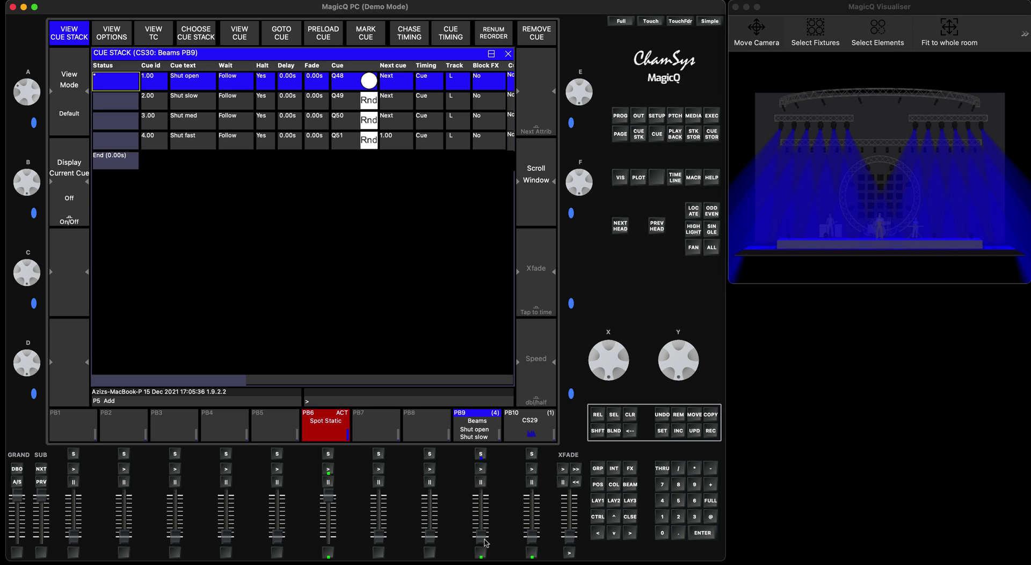
Bring PB9 back up and show raw Outputs, with the spots' strobe channel at 197.
mouse_move(483, 542)
mouse_down()
mouse_move(480, 496)
mouse_move(478, 537)
mouse_up()
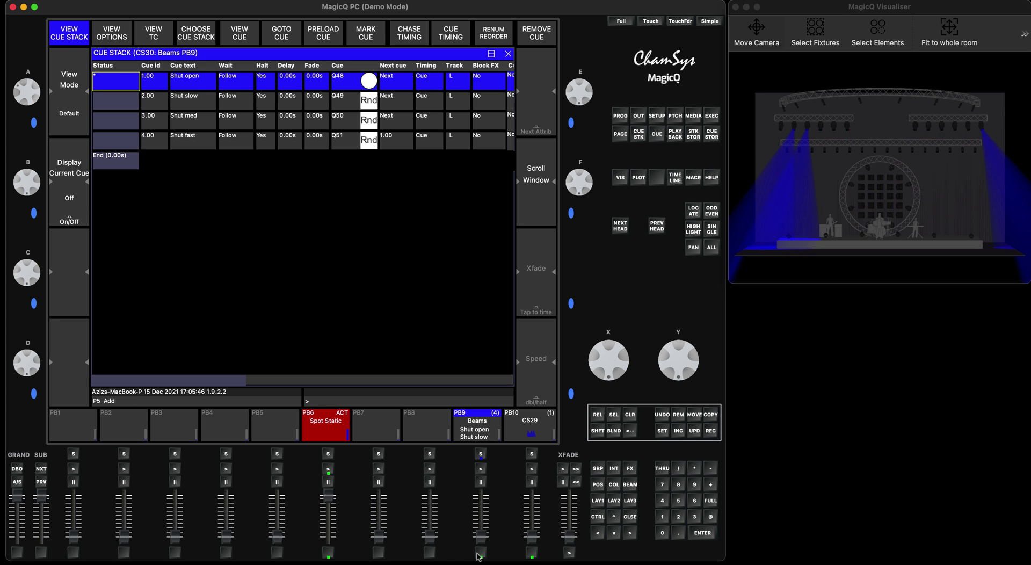
click(639, 117)
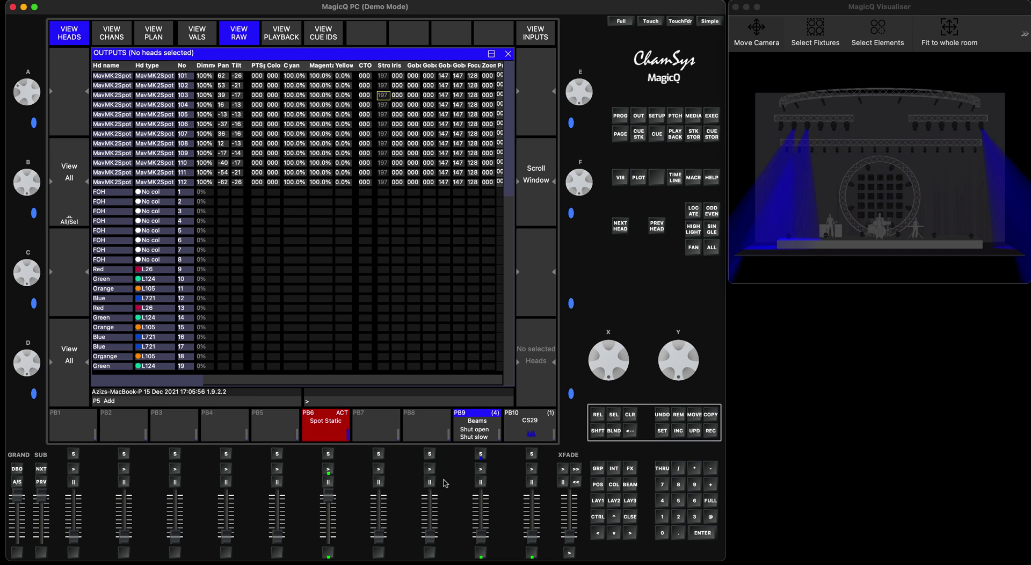
Play PB9, raise its fader slightly, then drop it fully to zero.
click(481, 535)
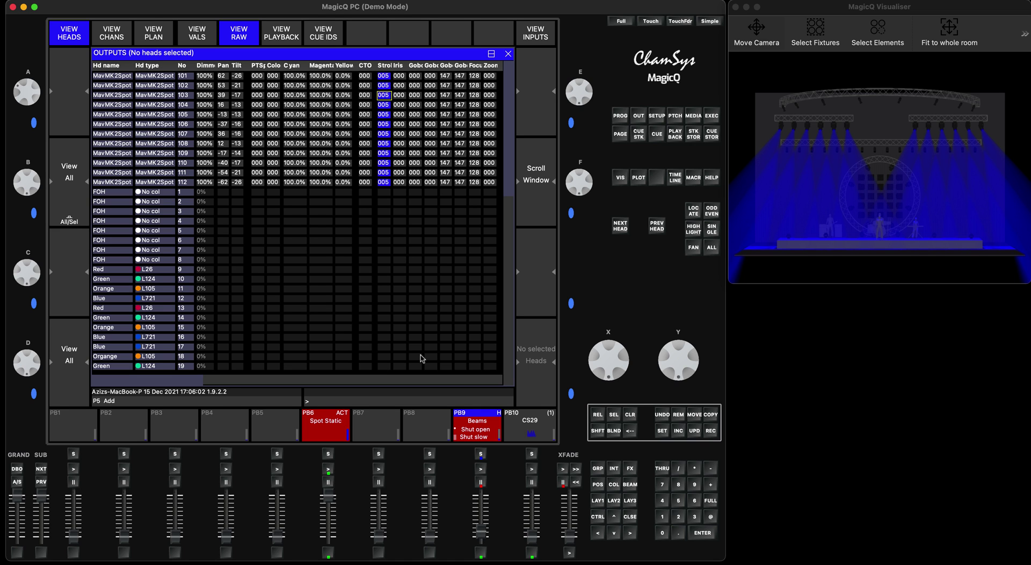
drag(486, 539, 483, 501)
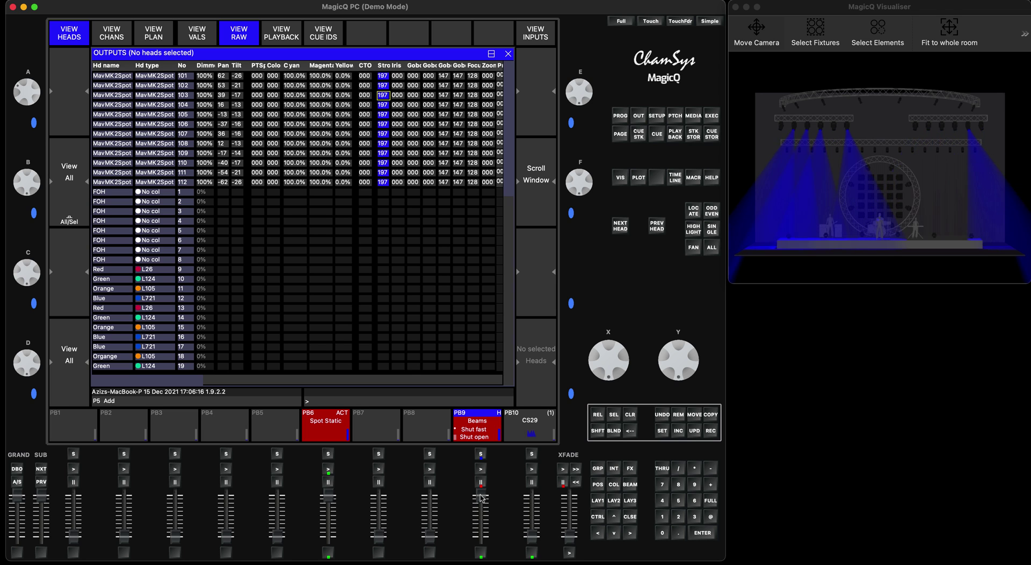
drag(481, 497, 486, 561)
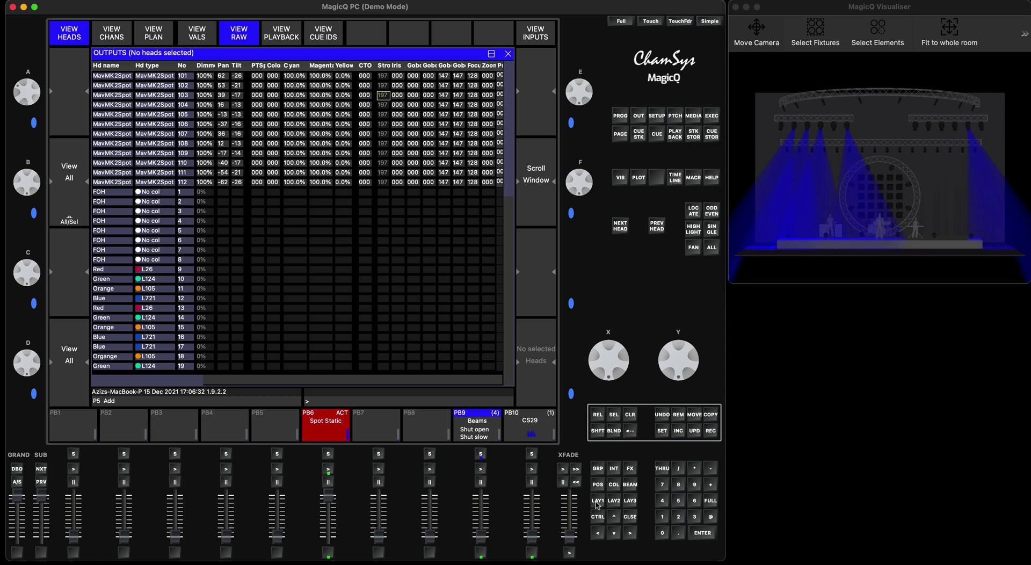
Toggle PB9 on and off with its buttons, watching strobe switch between 005 and 197.
click(481, 482)
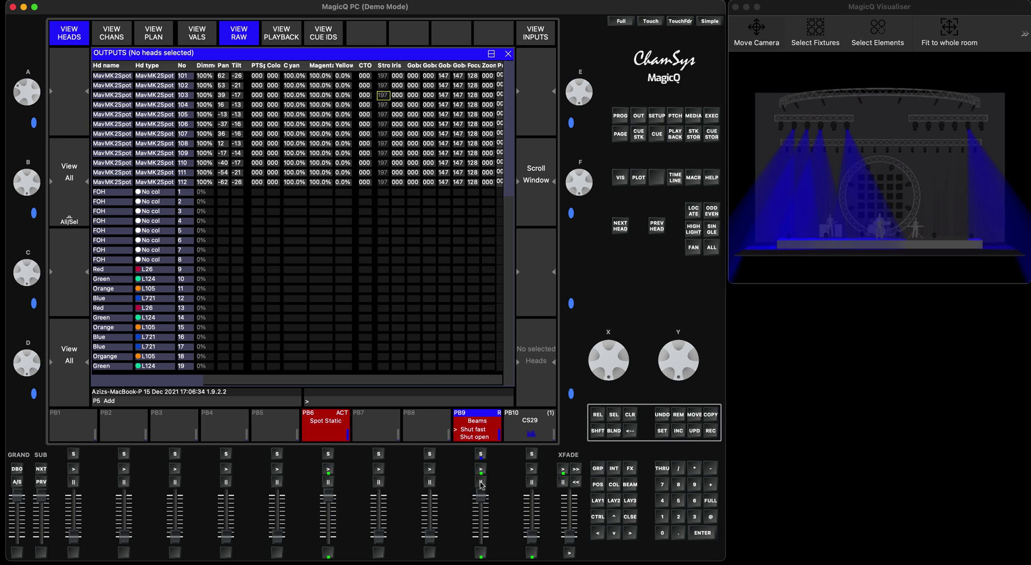
click(480, 482)
click(480, 539)
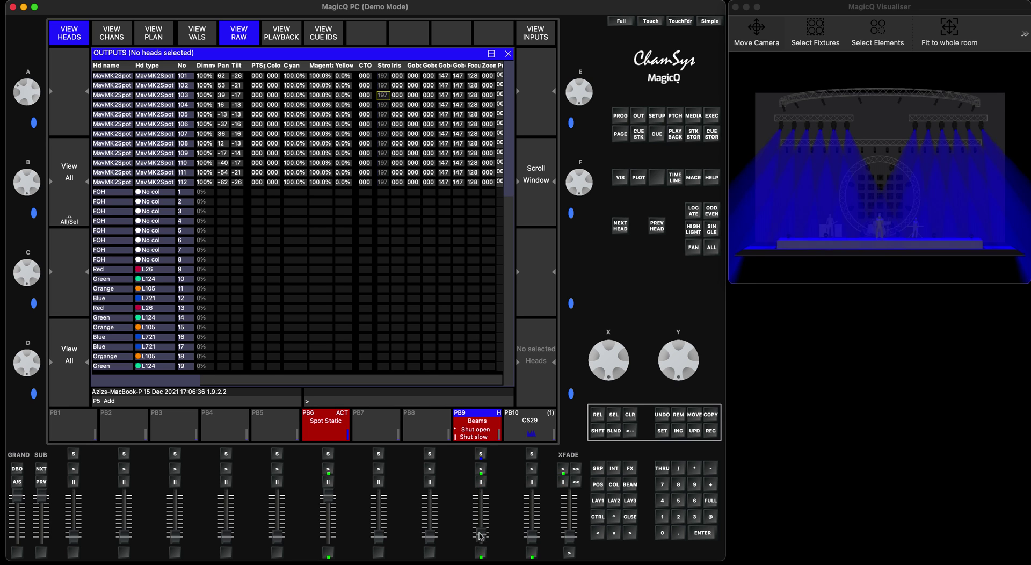
click(479, 552)
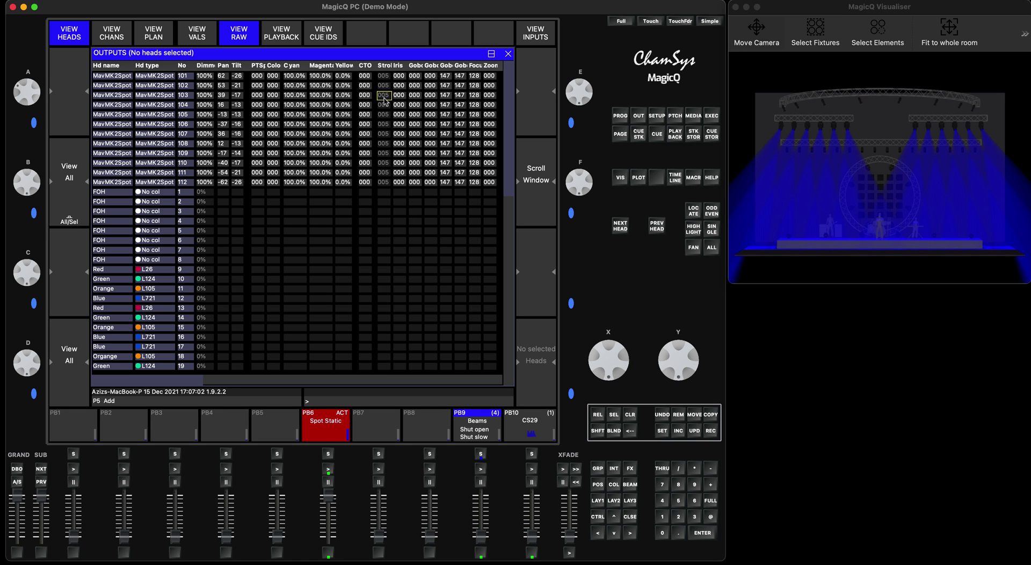
Close the Outputs and cue stack windows, select group G7, and apply palette B59 Shut open.
click(631, 524)
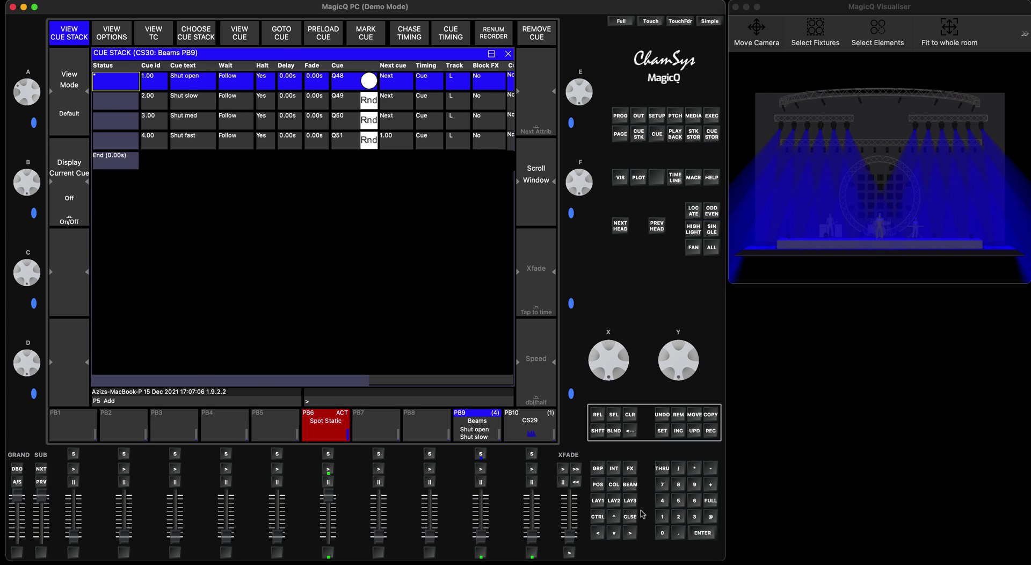
click(636, 519)
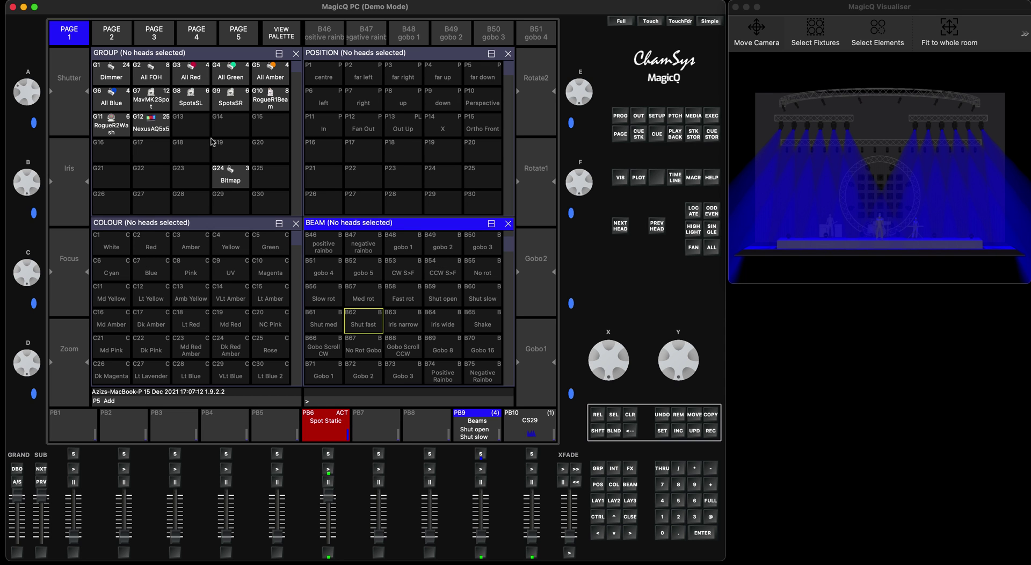
click(150, 101)
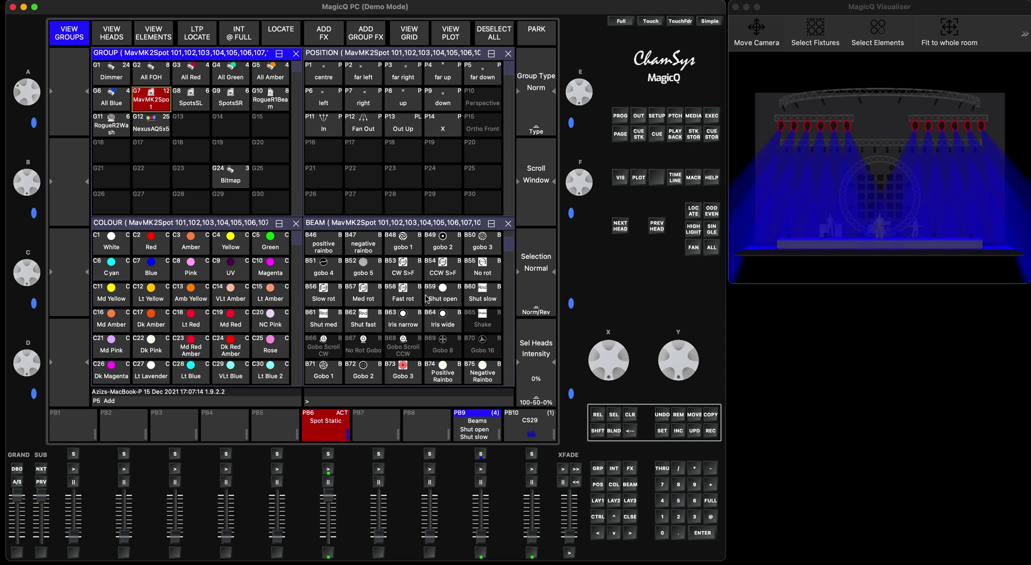
click(449, 300)
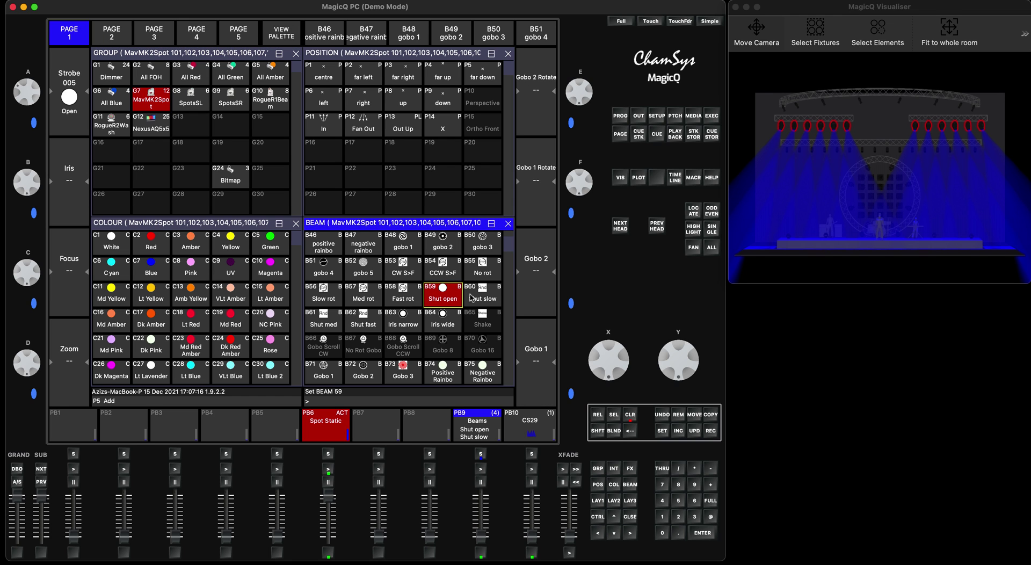
Record-merge Shut open into PB6's Spot Static cue, clear, re-fire PB6, and recheck raw outputs.
click(598, 431)
click(710, 430)
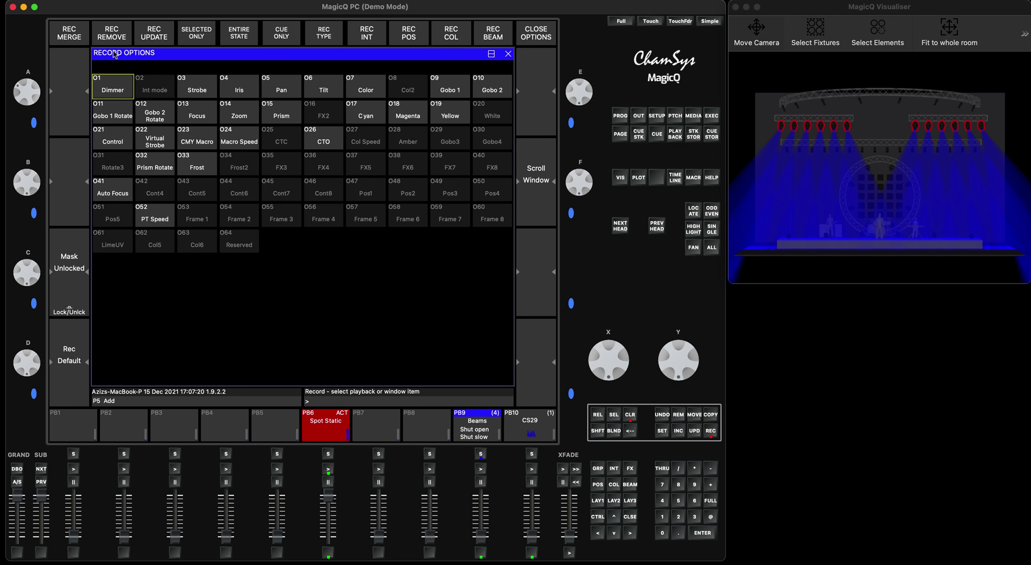
click(71, 34)
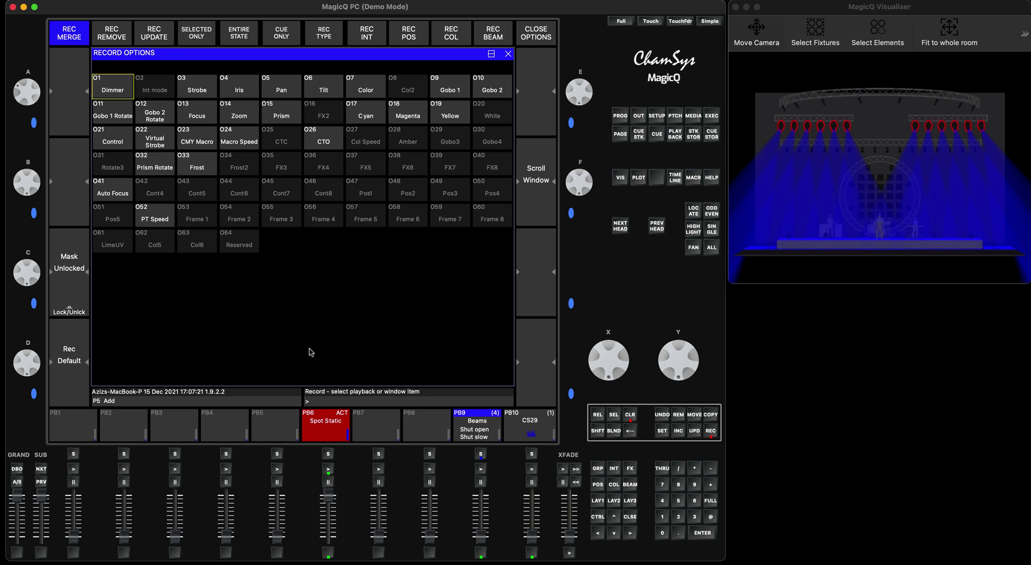
click(328, 457)
key(ctrl+BackSpace)
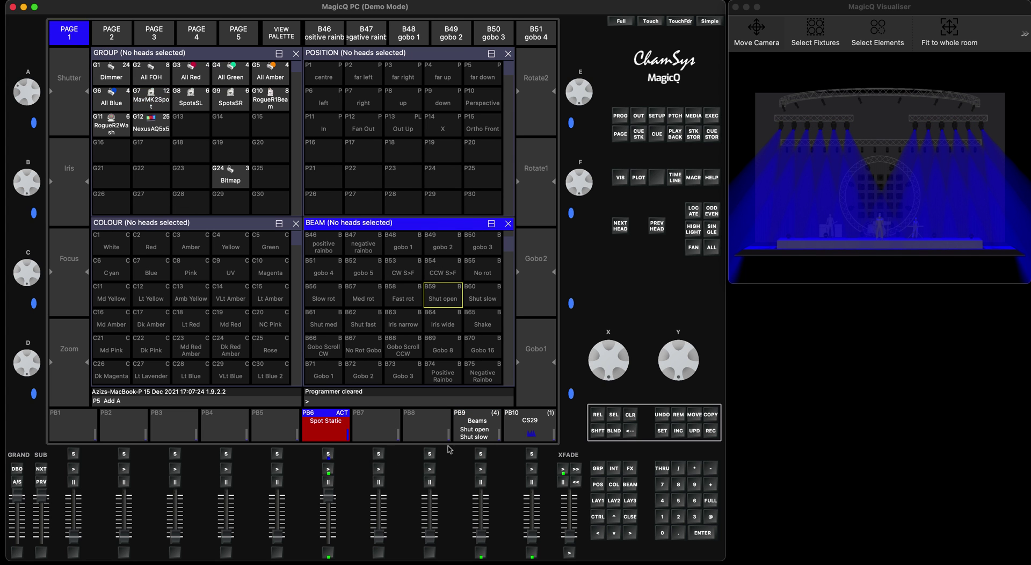
mouse_move(329, 506)
mouse_down()
mouse_move(329, 540)
mouse_move(329, 497)
mouse_up()
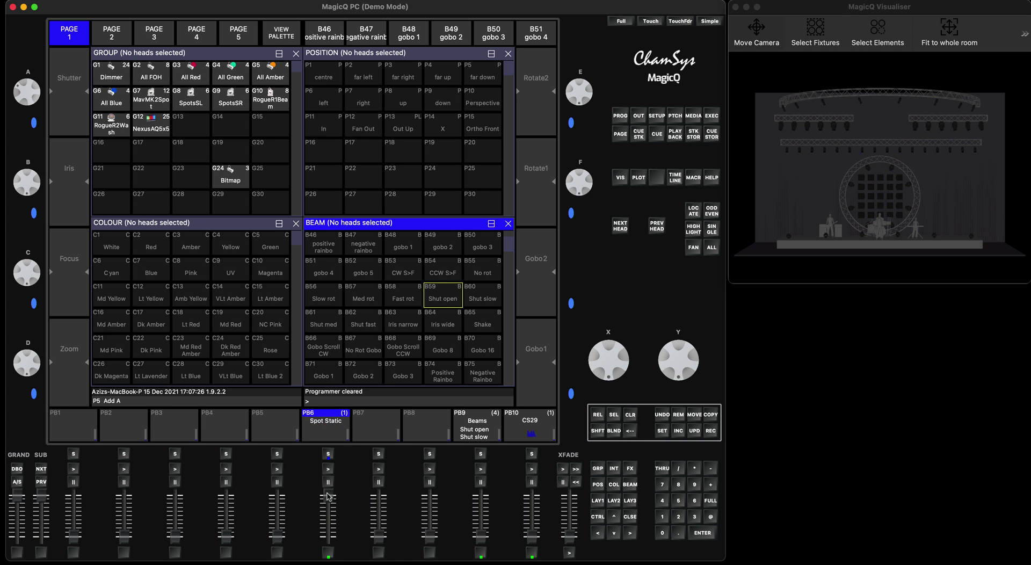
click(638, 116)
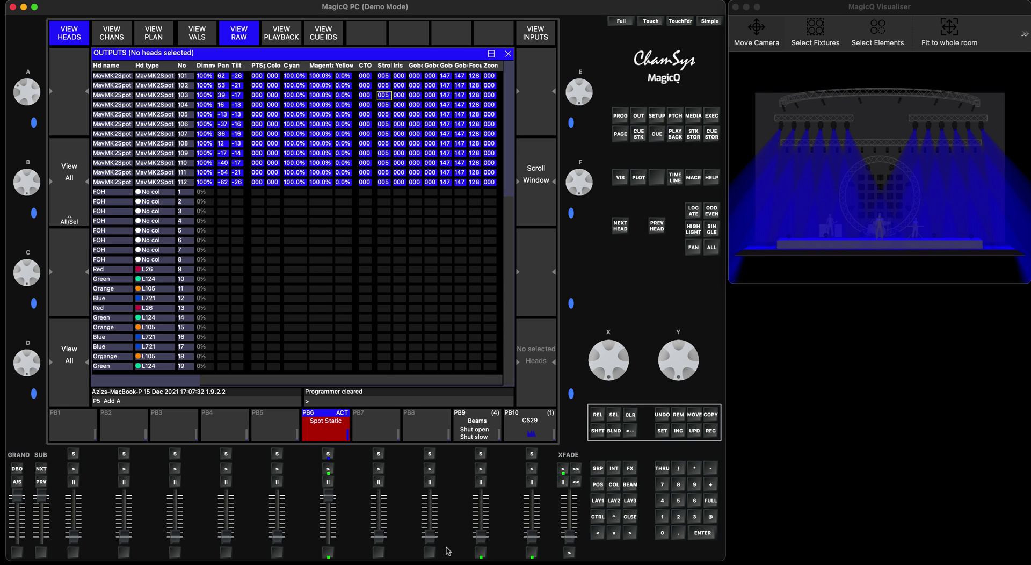
Raise PB9 to check the strobe outputs, then pull PB6 to zero so the stage goes dark.
mouse_move(482, 542)
mouse_down()
mouse_move(481, 495)
mouse_move(480, 554)
mouse_up()
drag(326, 495, 327, 536)
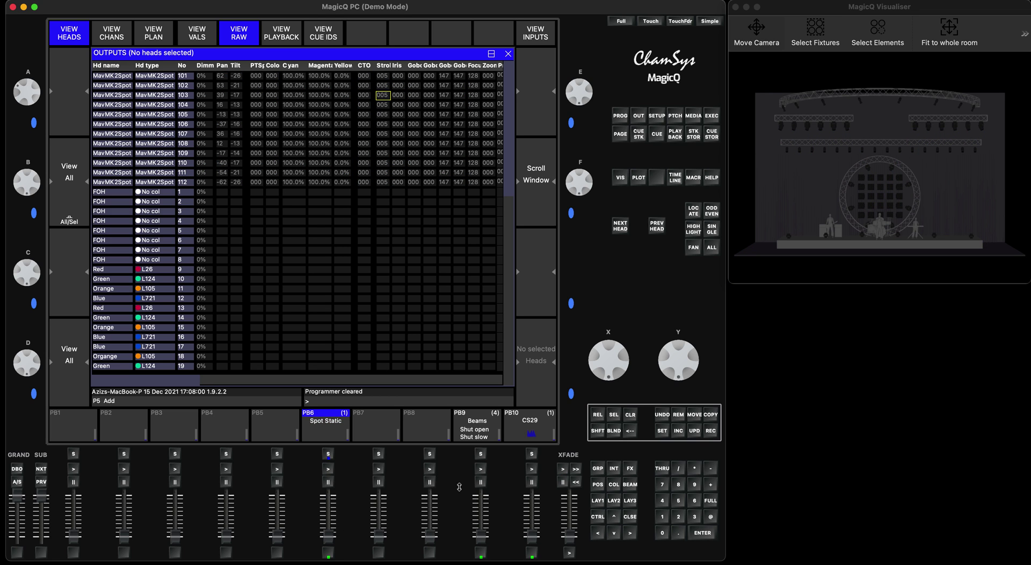
Remove the Strobe values for all twelve spots from PB6's Spot Static cue, then close the cue windows.
click(631, 517)
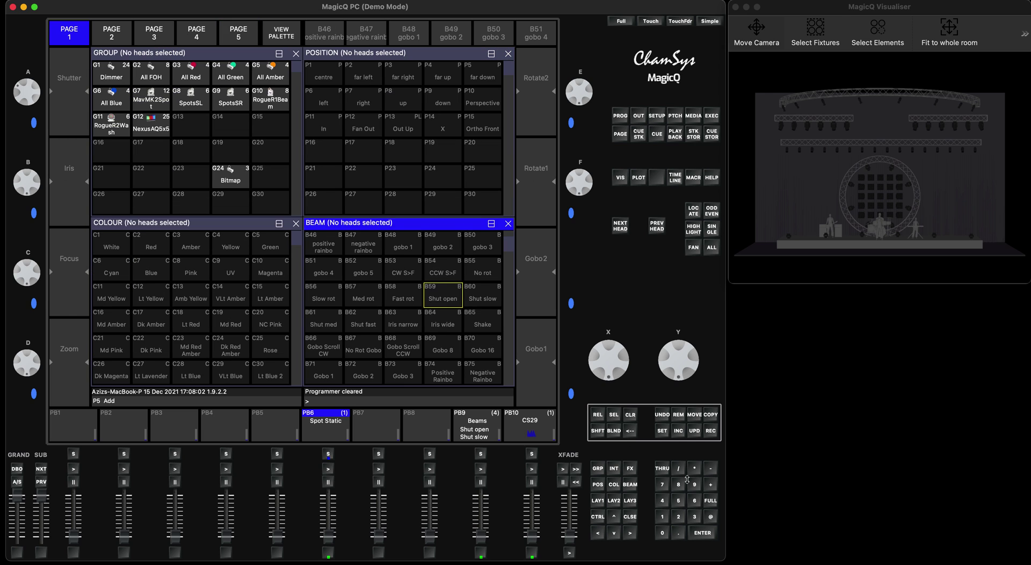
click(327, 454)
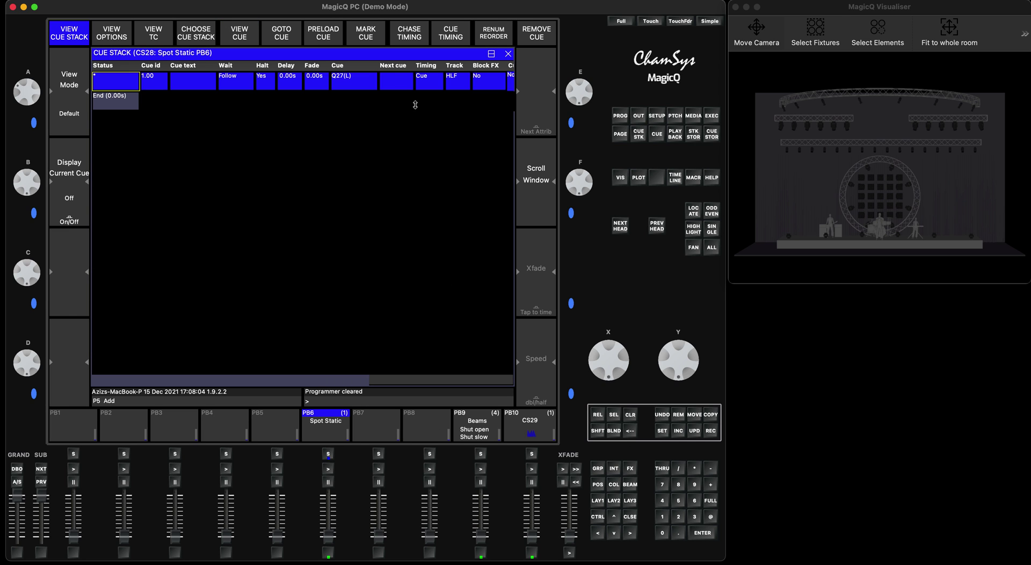
click(242, 36)
click(473, 65)
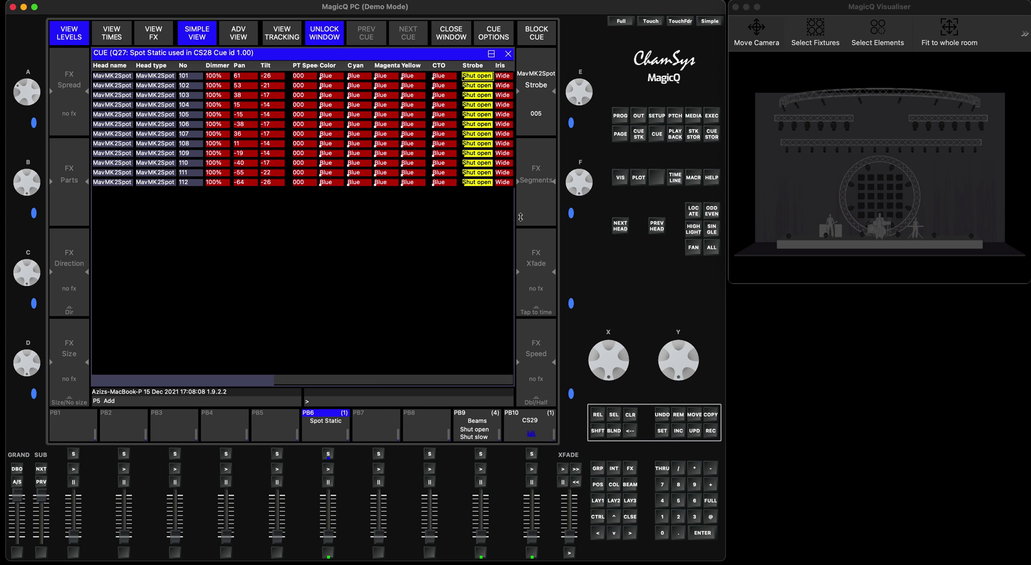
click(678, 413)
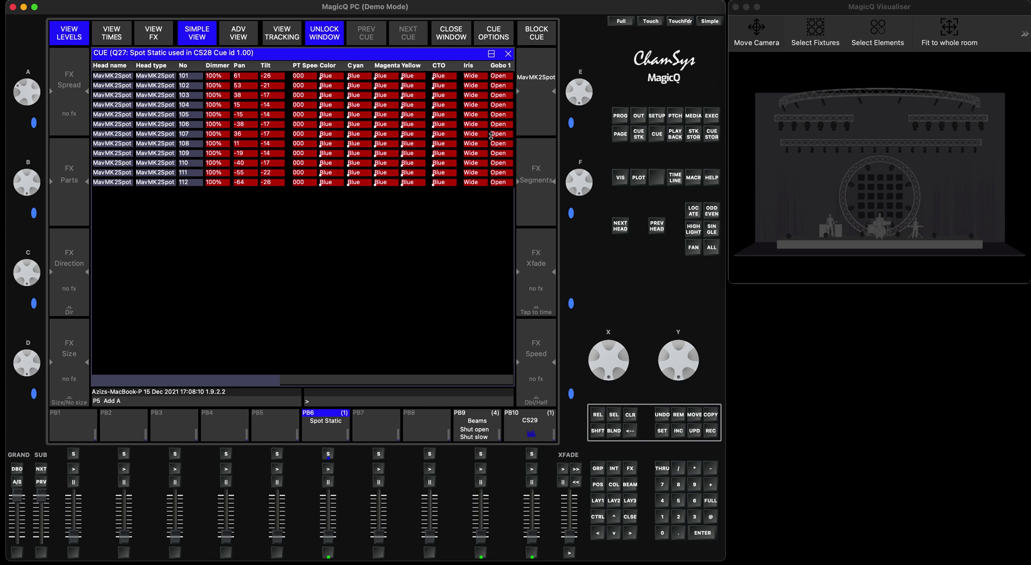
click(630, 518)
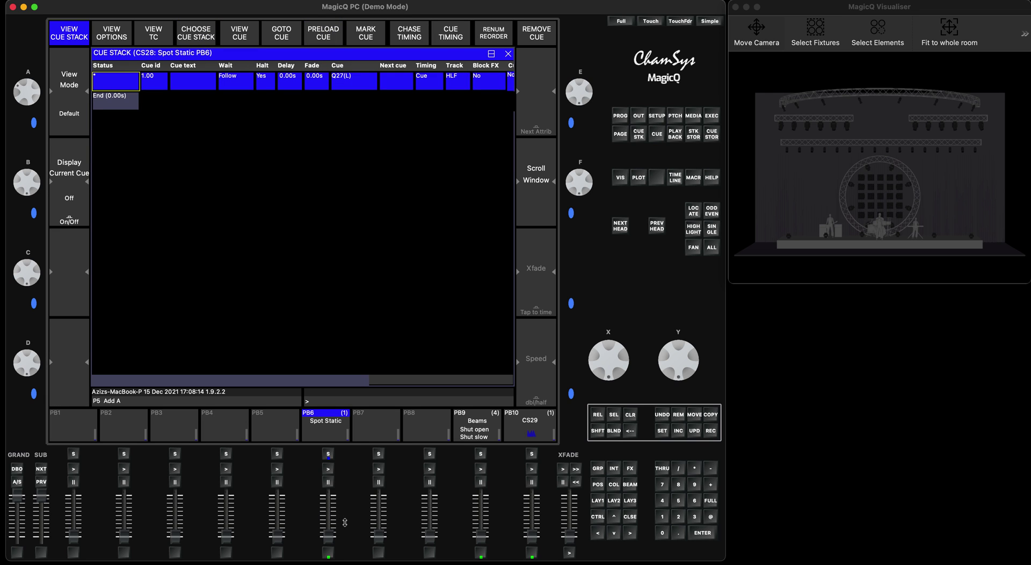
click(328, 454)
click(630, 518)
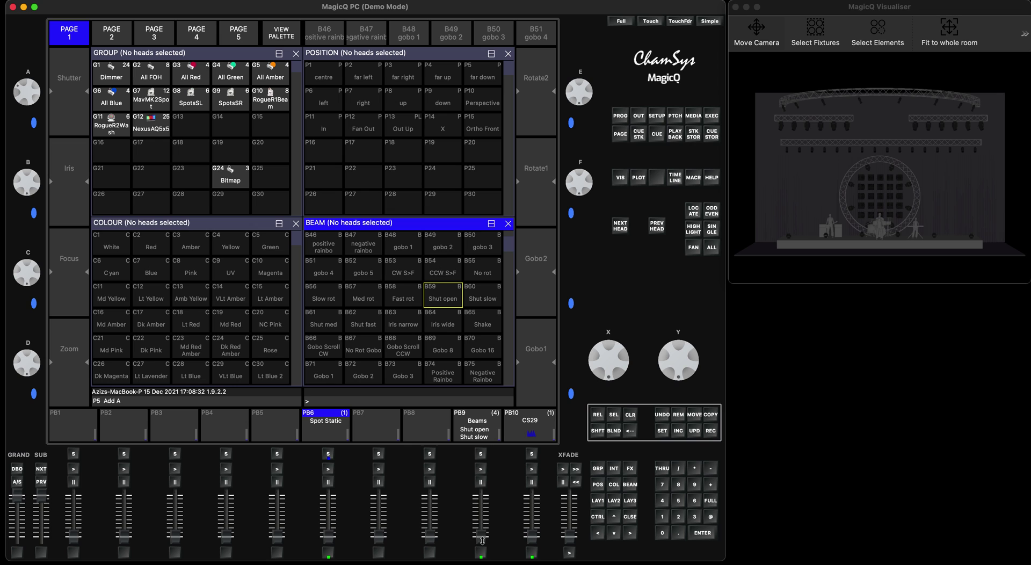
Confirm PB9's Fader releases stack option, then raise PB9 Beams and PB6 Spot Static to light the stage blue.
double_click(479, 455)
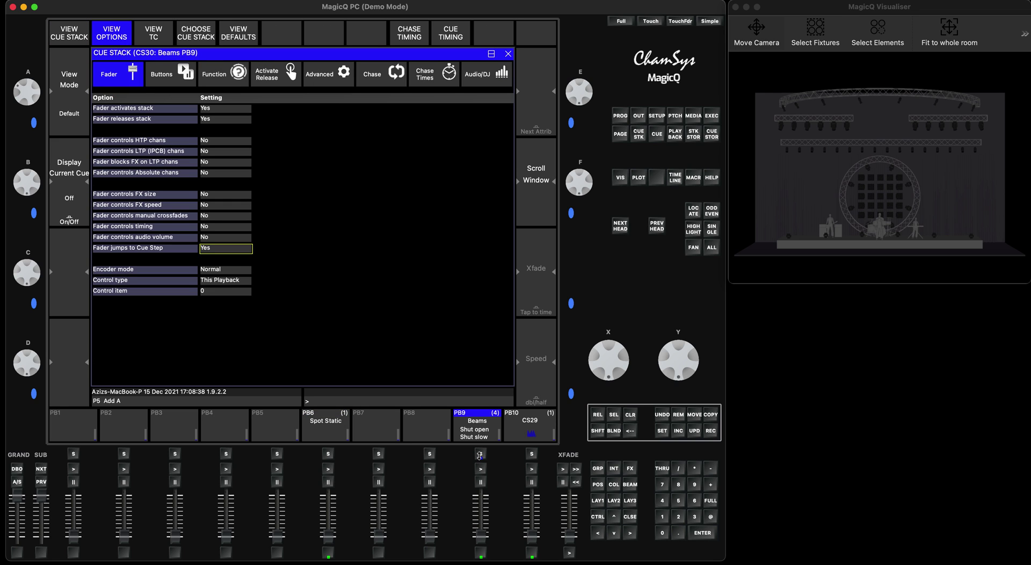
click(203, 120)
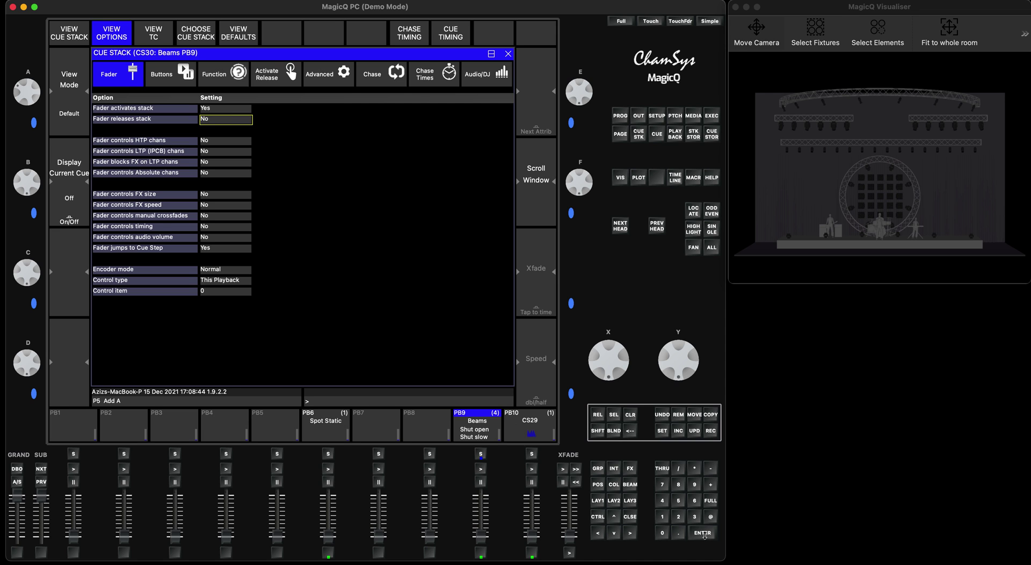
click(481, 454)
drag(481, 537, 481, 493)
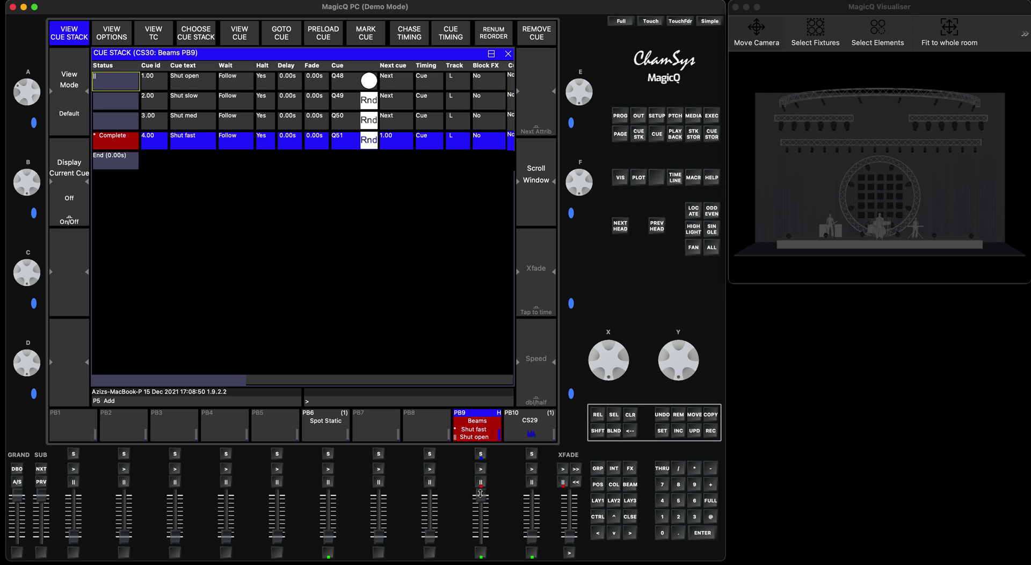
drag(328, 537, 329, 502)
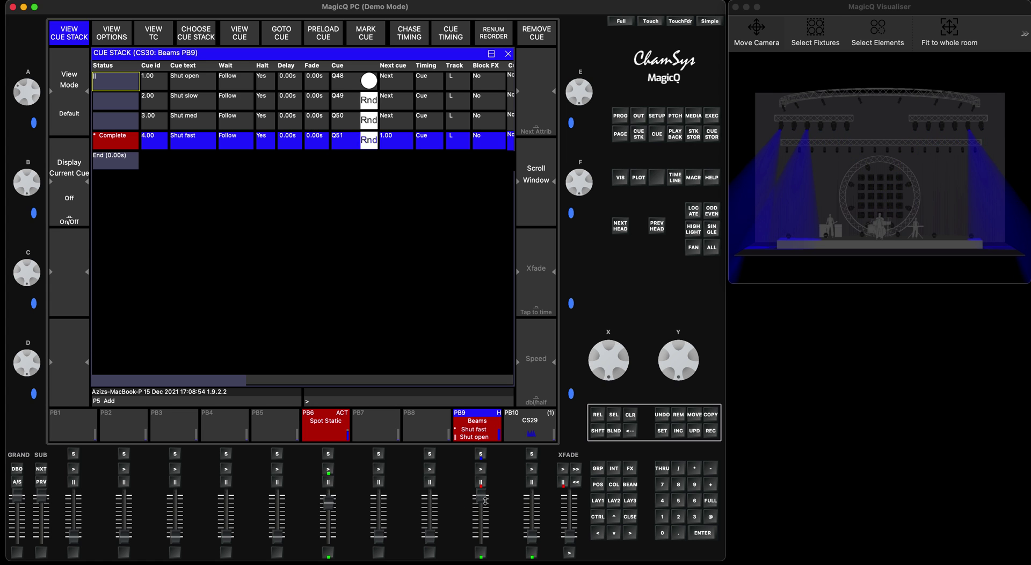
mouse_move(485, 501)
mouse_down()
mouse_move(481, 537)
mouse_move(481, 499)
mouse_up()
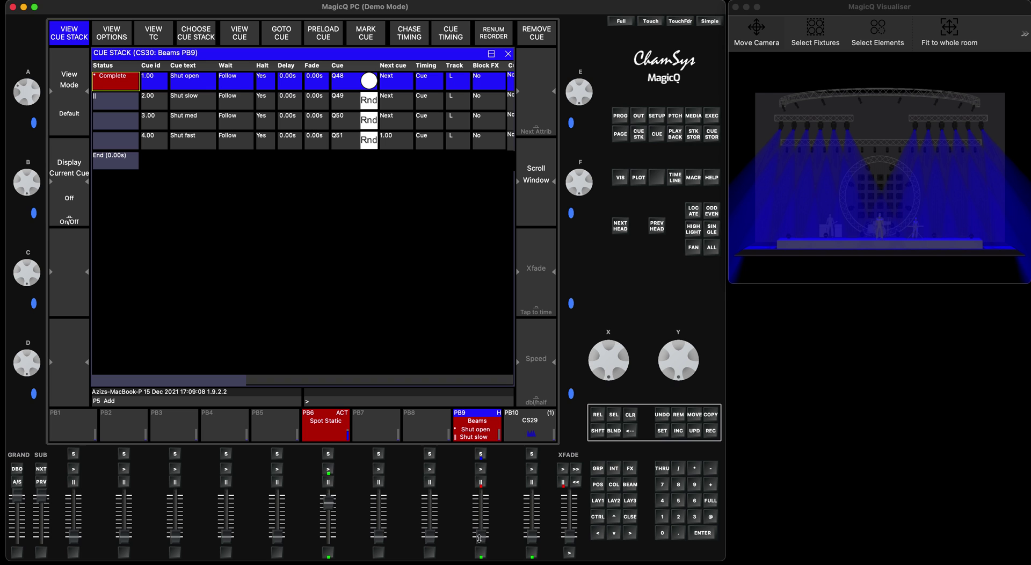
Release PB9 Beams, raise PB6 Spot Static to 100% in Outputs, and open Setup's Prog settings.
click(598, 414)
click(633, 517)
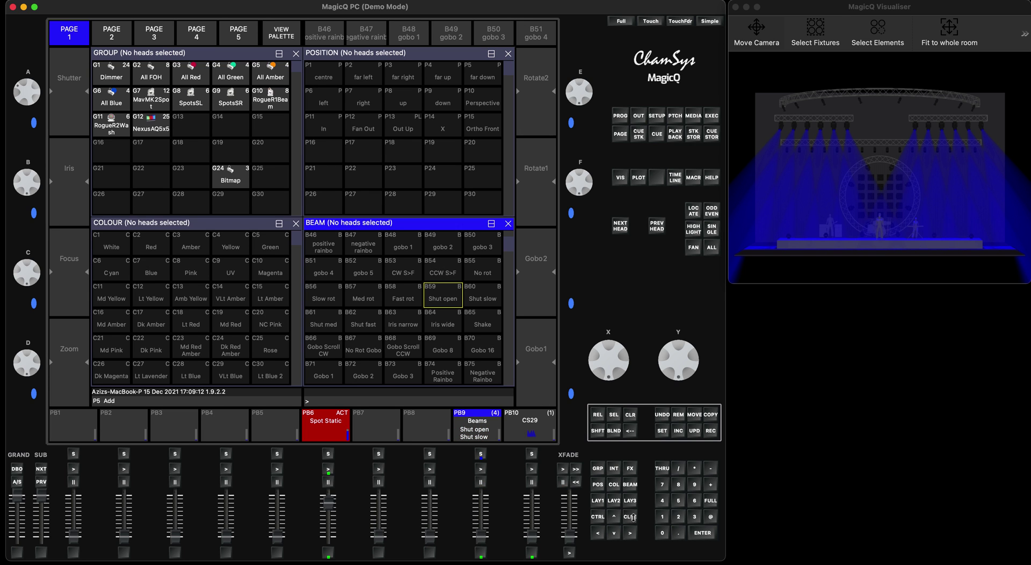
click(639, 115)
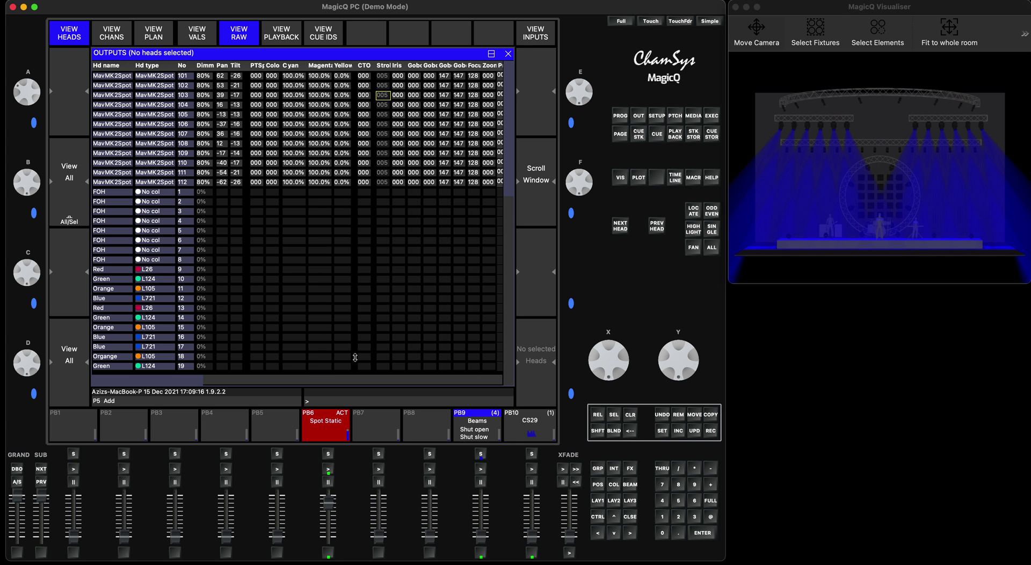
drag(328, 504, 328, 489)
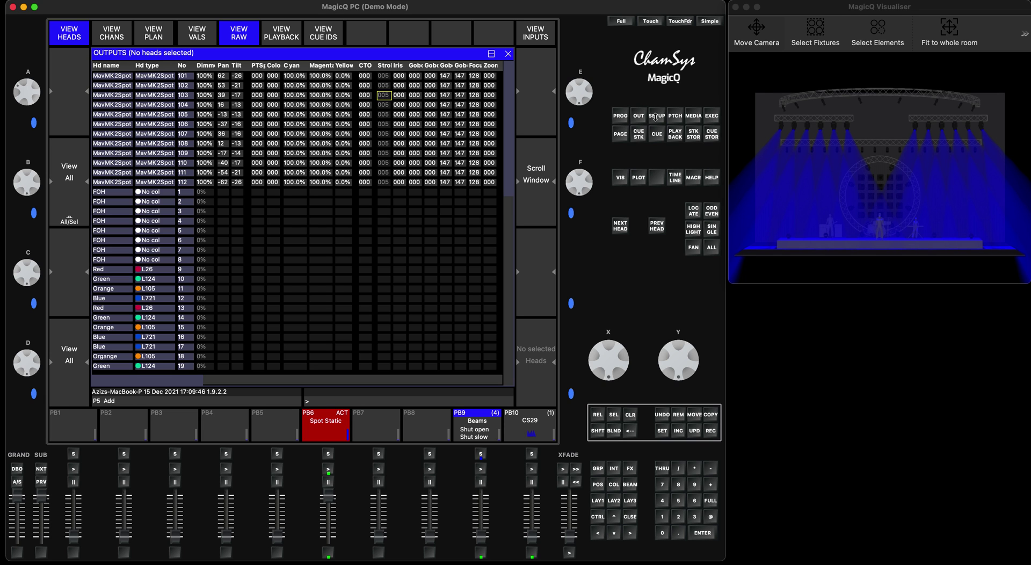
click(657, 116)
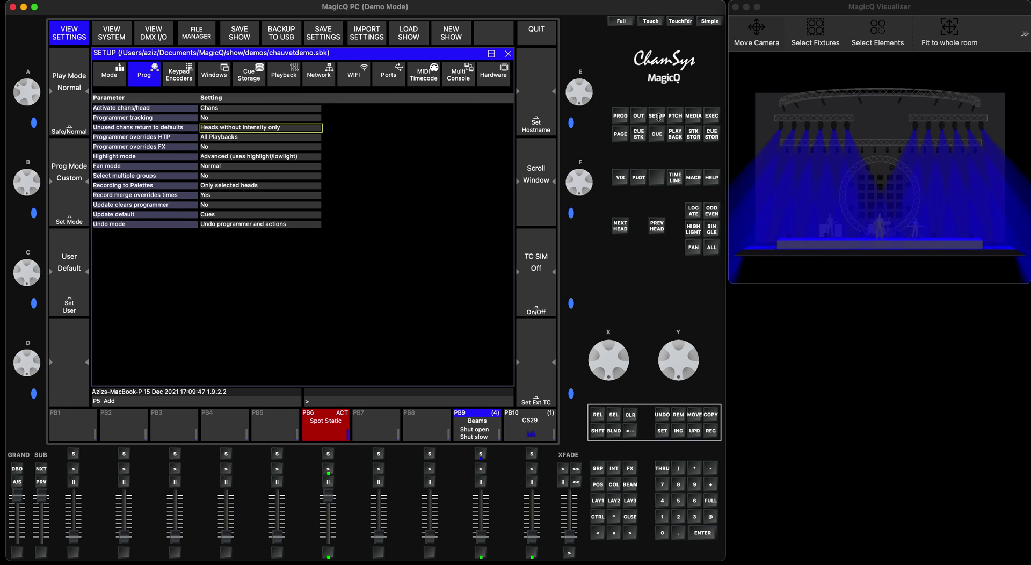
Set 'Unused chans return to defaults' to 'Yes,all heads', test the PB9 Beams fader in Outputs, and open Cue Store.
click(221, 129)
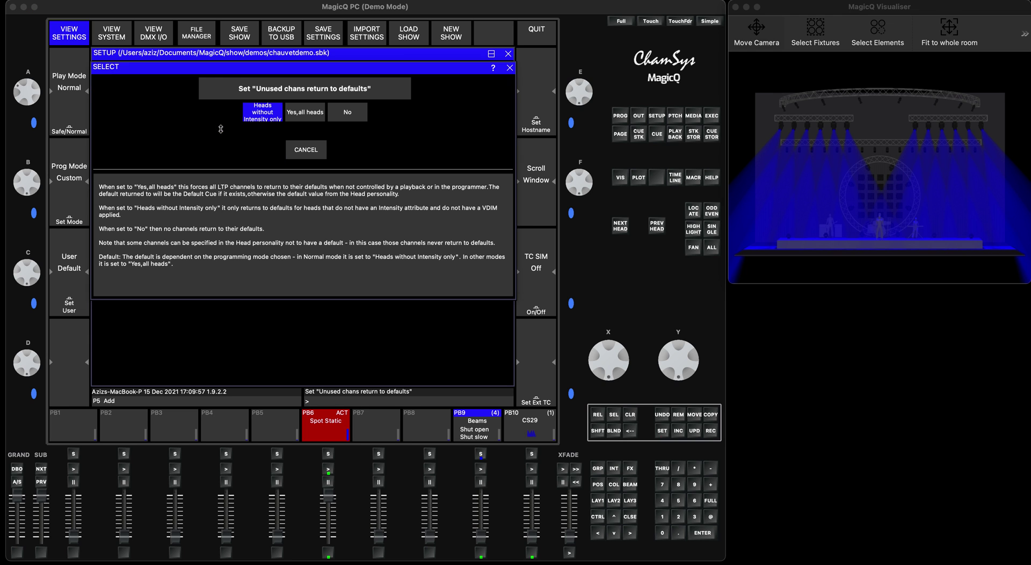
click(304, 114)
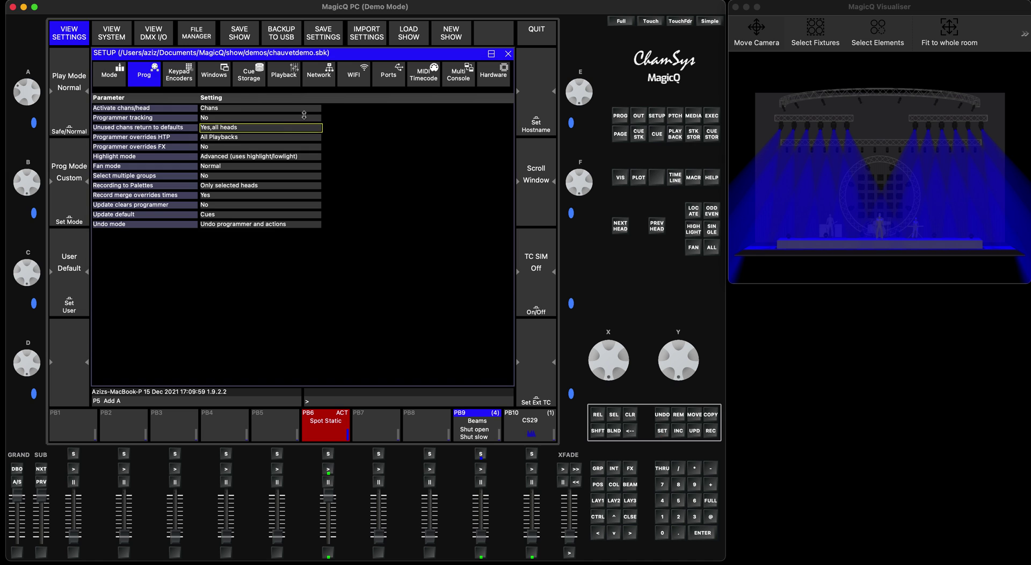
click(629, 517)
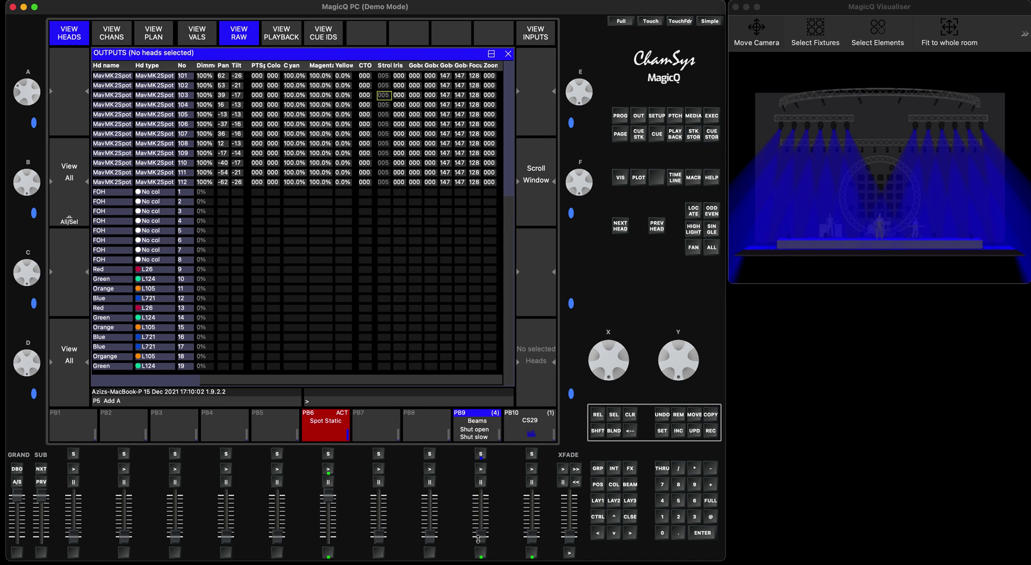
mouse_move(479, 539)
mouse_down()
mouse_move(481, 497)
mouse_move(478, 528)
mouse_up()
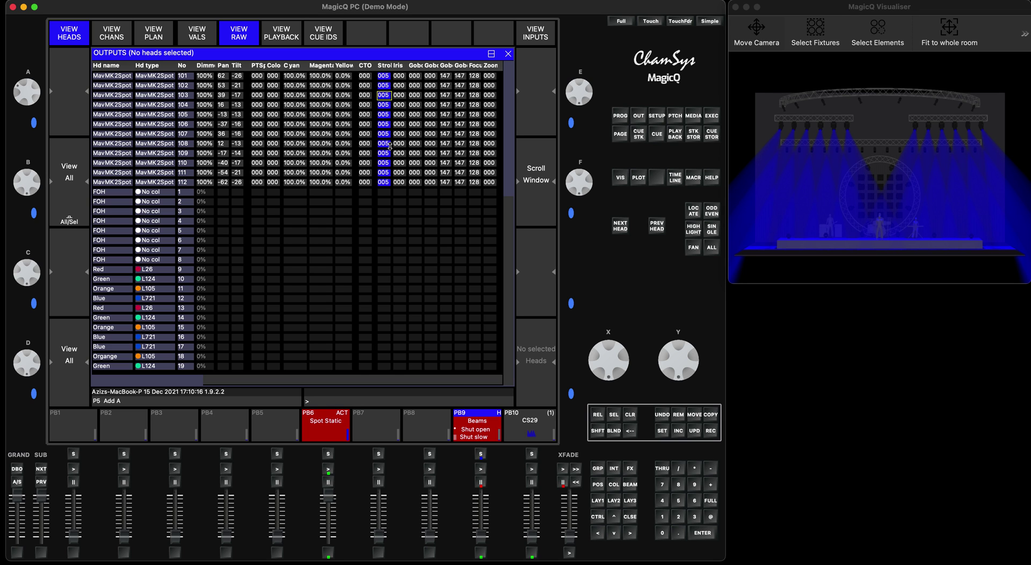
click(712, 134)
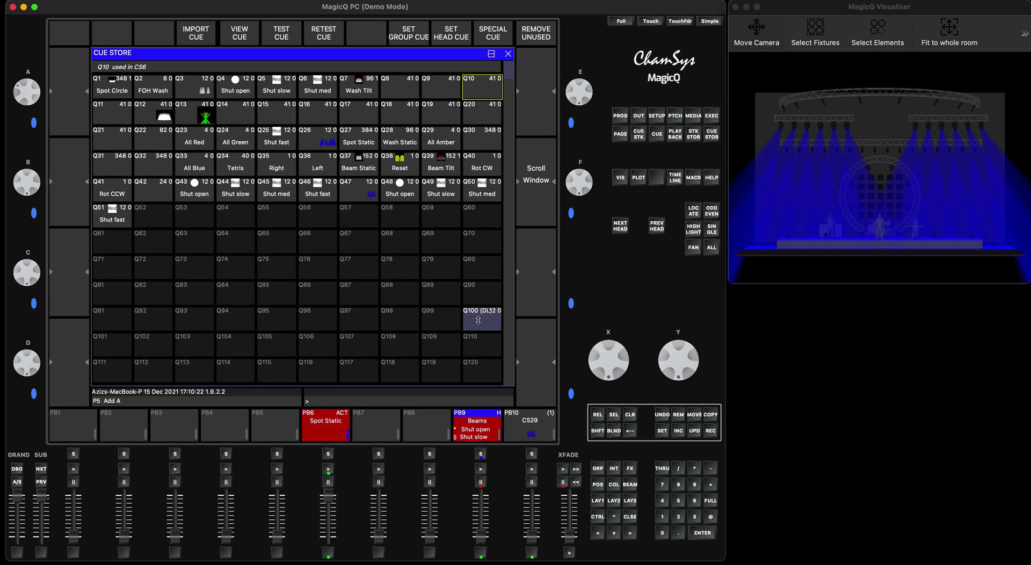
Clear the programmer from the Outputs view, then go back through Cue Store to the palette windows.
click(639, 116)
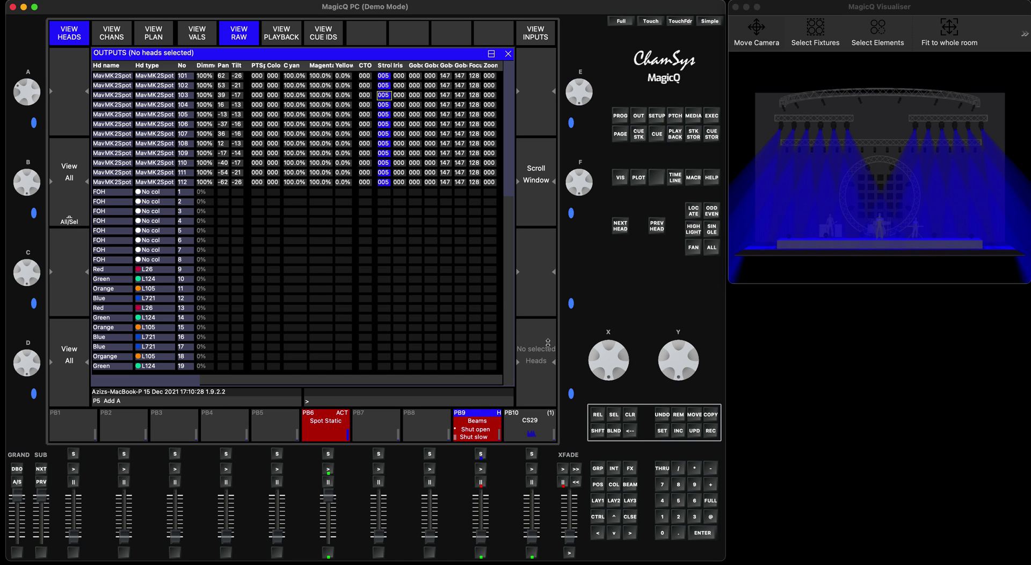
click(631, 414)
key(alt+t)
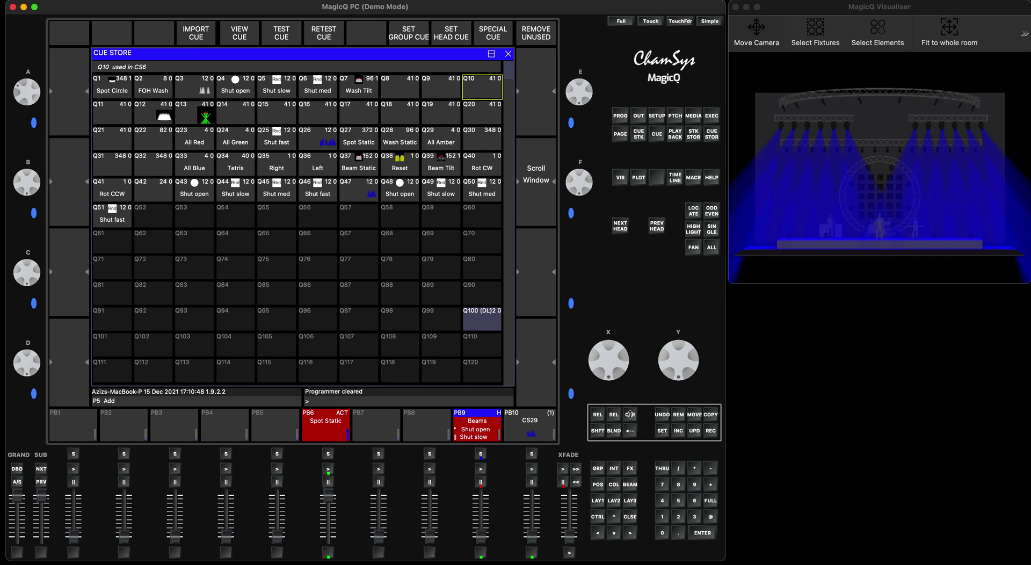
key(alt+1)
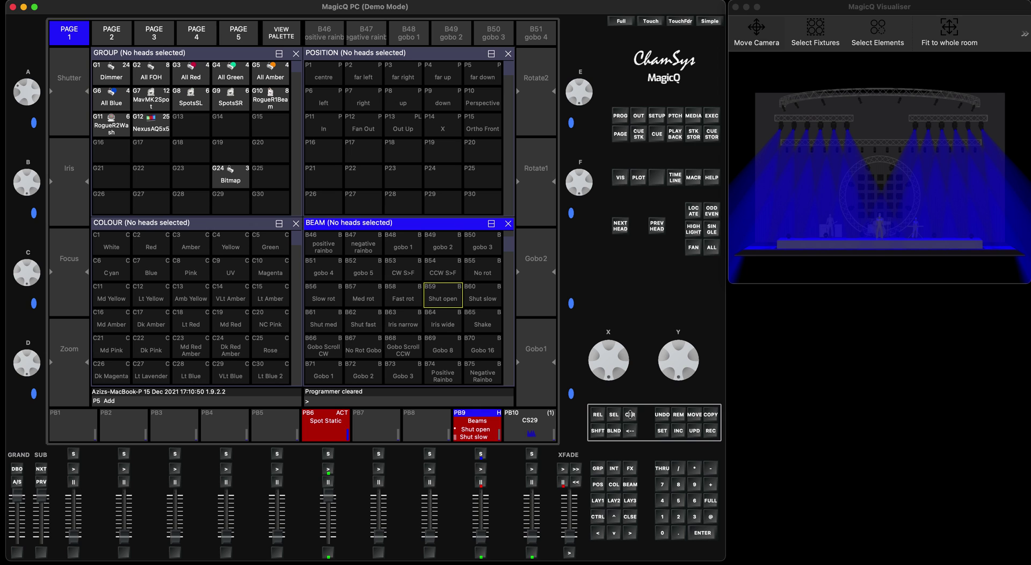